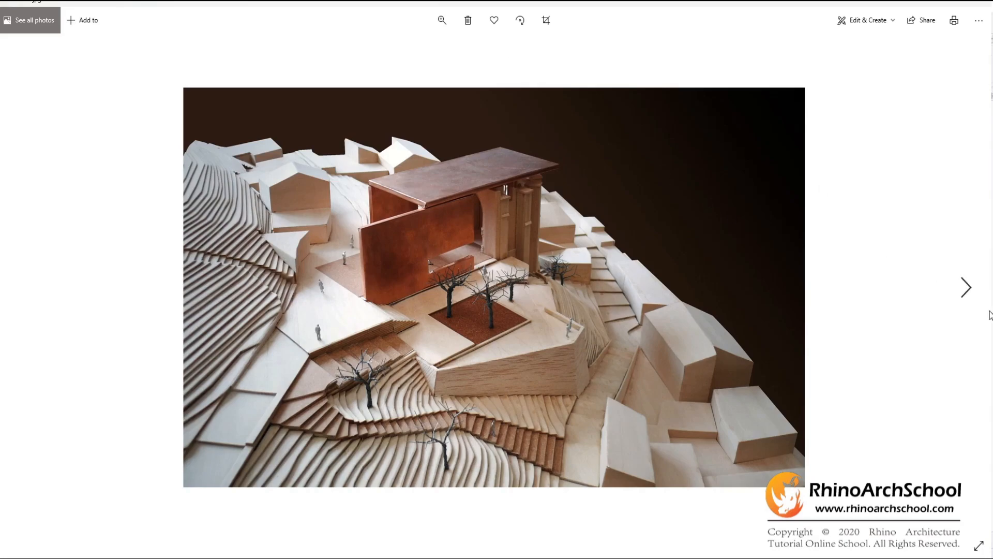
- Browse through the reference photos of architectural terrain models
{"action": "left_click", "coordinate": [970, 290]}
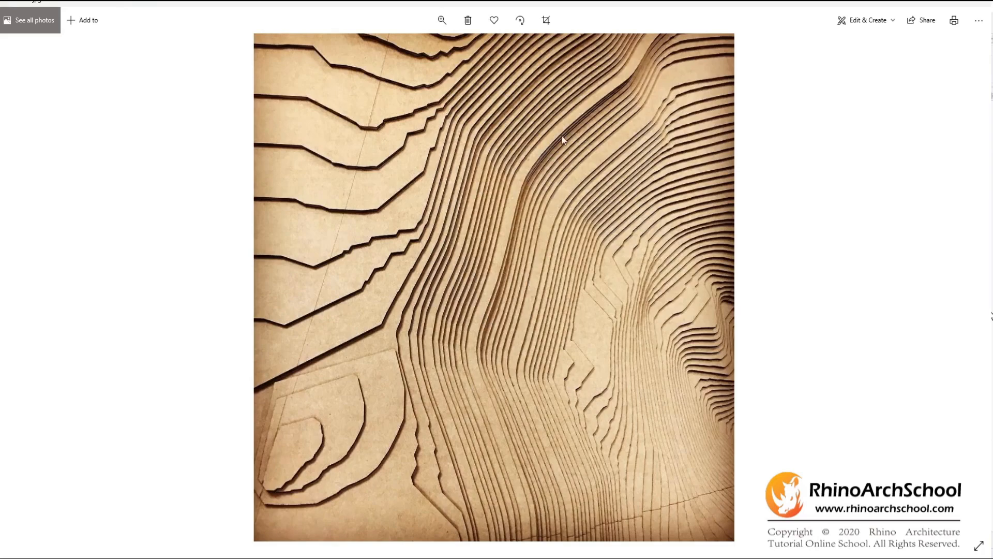
{"action": "left_click", "coordinate": [976, 280]}
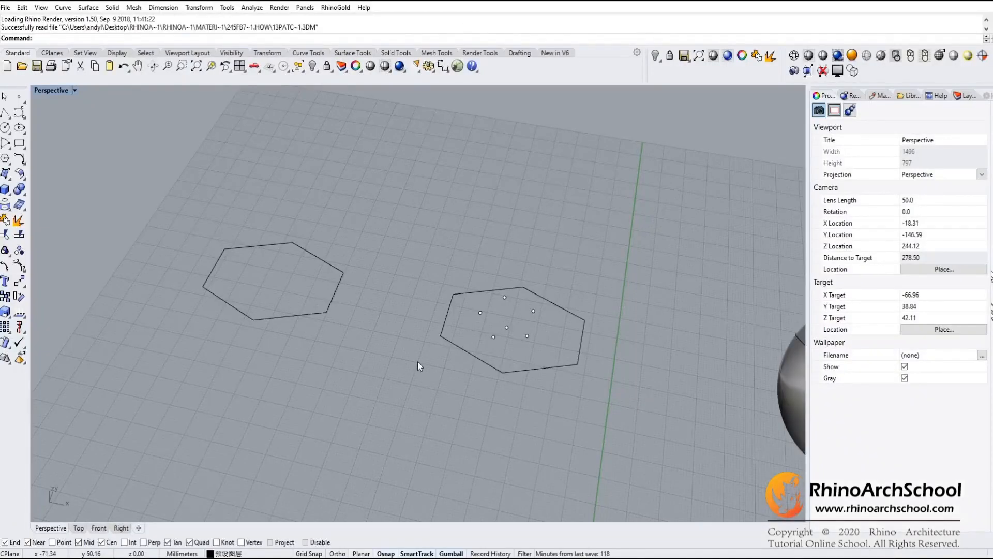
{"action": "right_click_drag", "start_coordinate": [418, 361], "coordinate": [605, 318], "text": "shift"}
{"action": "right_click_drag", "start_coordinate": [598, 412], "coordinate": [577, 393]}
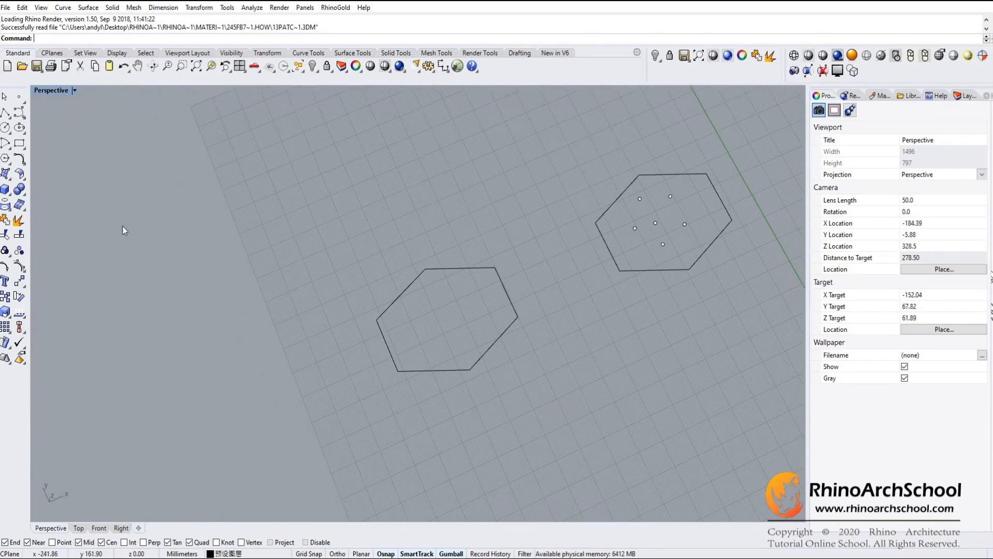
{"action": "left_click_drag", "start_coordinate": [531, 223], "coordinate": [337, 415]}
{"action": "key", "text": "Escape"}
{"action": "right_click_drag", "start_coordinate": [678, 337], "coordinate": [653, 346], "text": "shift"}
{"action": "left_click_drag", "start_coordinate": [557, 213], "coordinate": [378, 398]}
{"action": "key", "text": "Escape"}
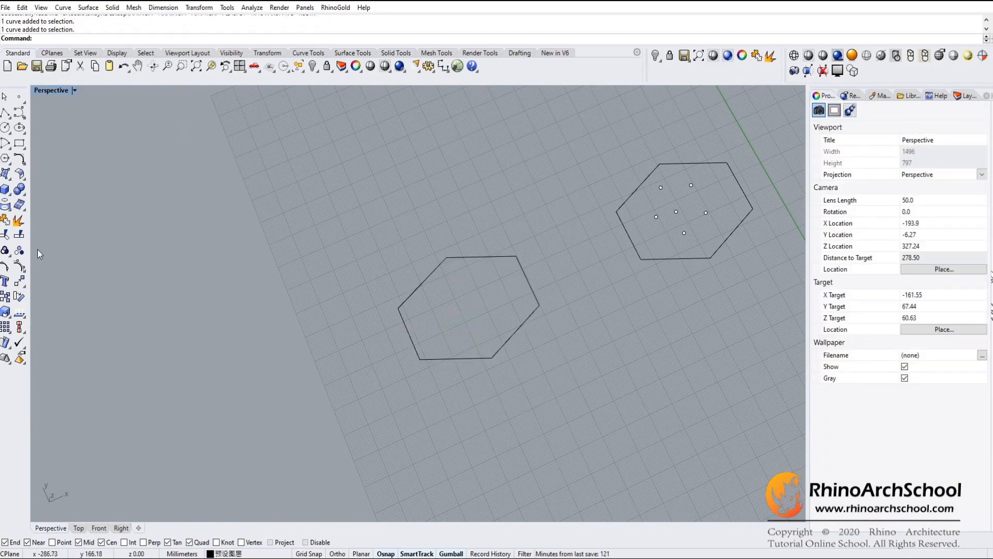
- Create a Patch surface from the plain hexagon without interior points, with 1 U span and 1 V span
{"action": "left_click", "coordinate": [11, 185]}
{"action": "left_click", "coordinate": [11, 181]}
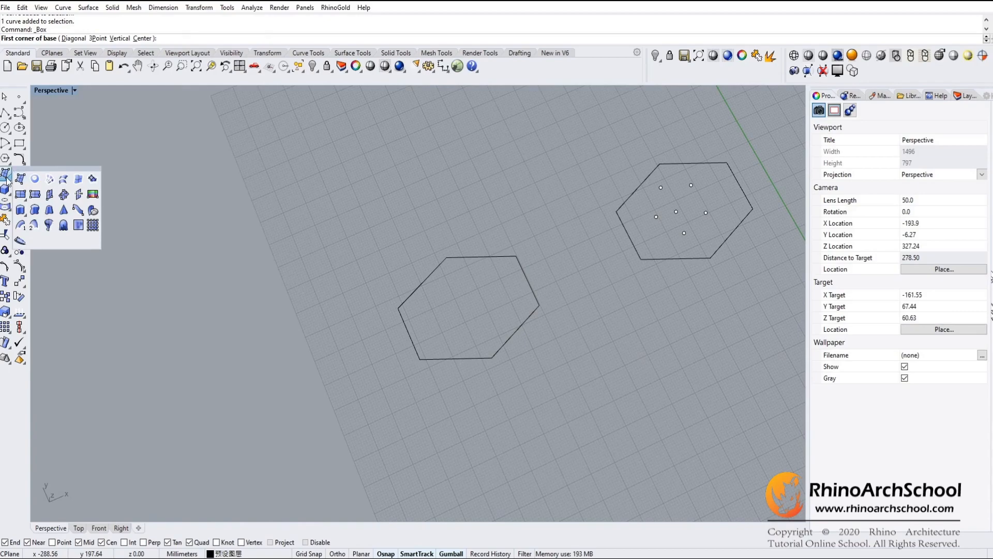
{"action": "left_click", "coordinate": [93, 180]}
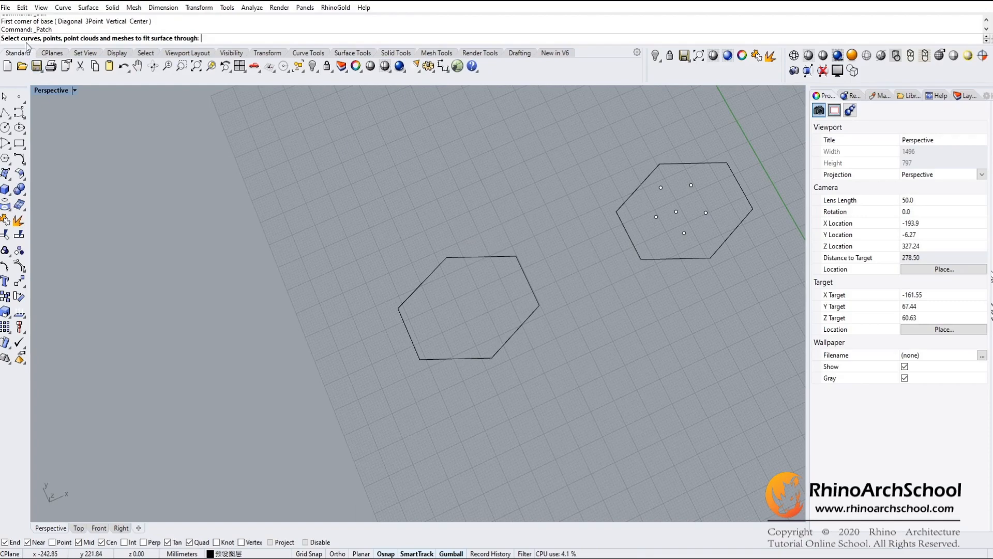
{"action": "left_click", "coordinate": [481, 256]}
{"action": "key", "text": "Return"}
{"action": "left_click_drag", "start_coordinate": [484, 174], "coordinate": [624, 172]}
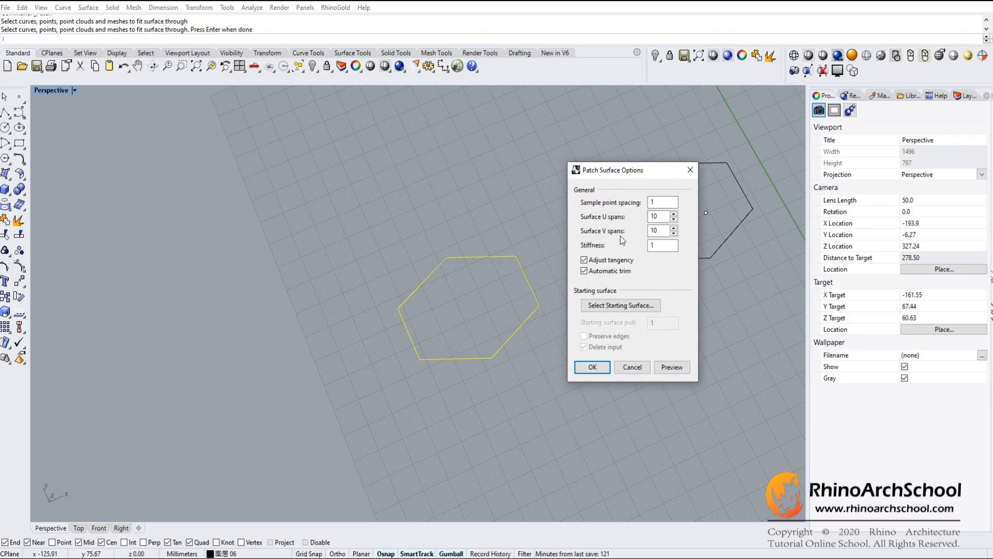
{"action": "double_click", "coordinate": [655, 217]}
{"action": "type", "text": "1"}
{"action": "double_click", "coordinate": [655, 230]}
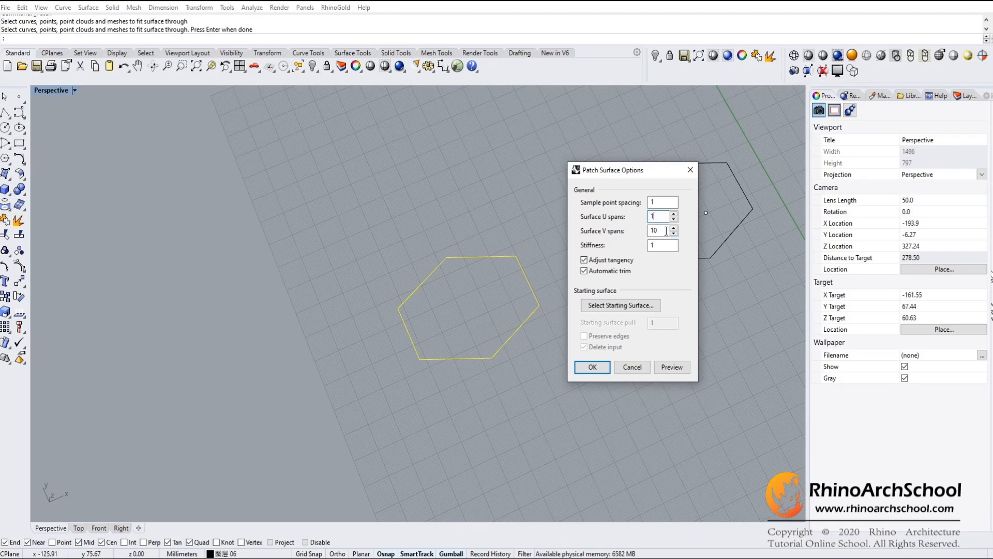
{"action": "type", "text": "1"}
{"action": "left_click", "coordinate": [592, 367]}
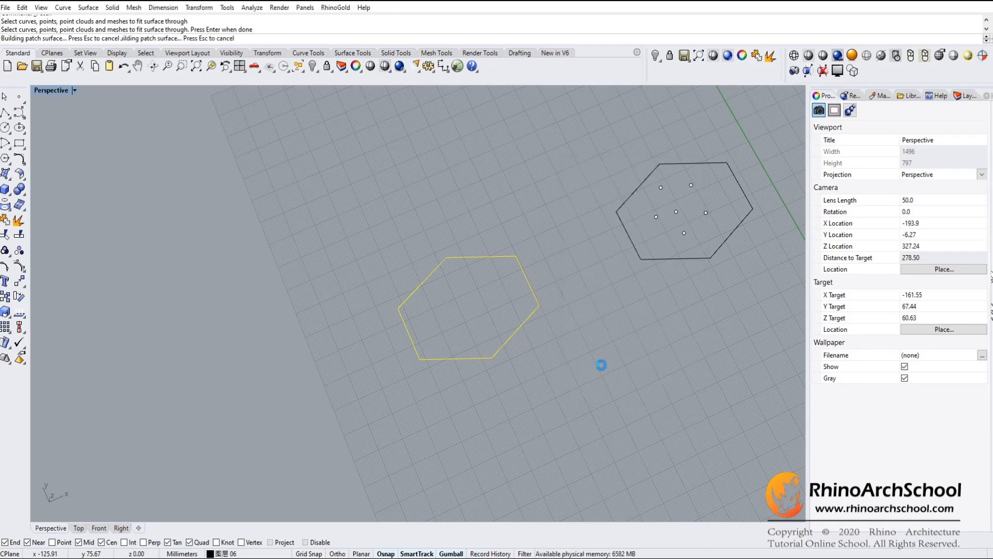
- Turn on the control points of the hexagonal patch surface to examine its structure
{"action": "right_click_drag", "start_coordinate": [533, 311], "coordinate": [499, 357], "text": "shift"}
{"action": "right_click_drag", "start_coordinate": [474, 264], "coordinate": [533, 263], "text": "shift"}
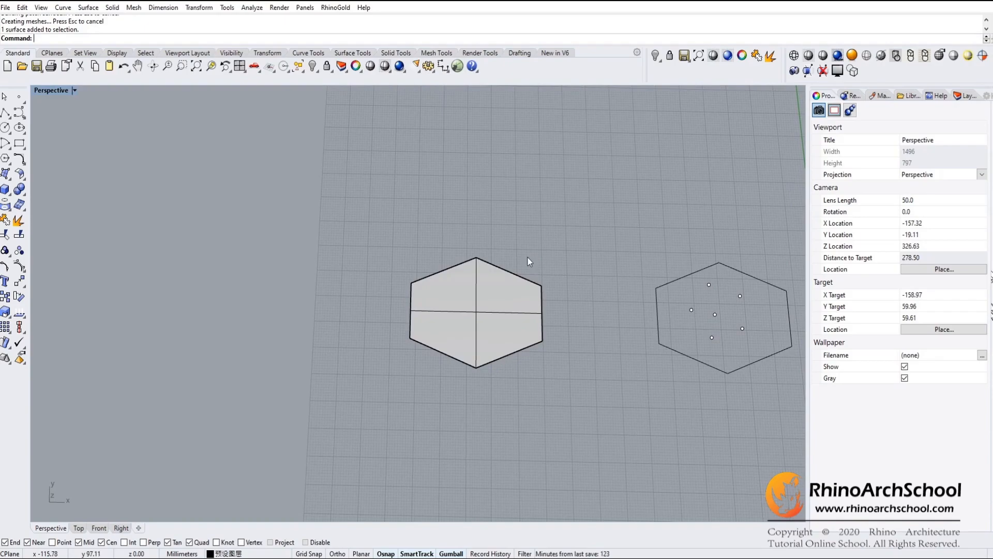
{"action": "left_click", "coordinate": [491, 298]}
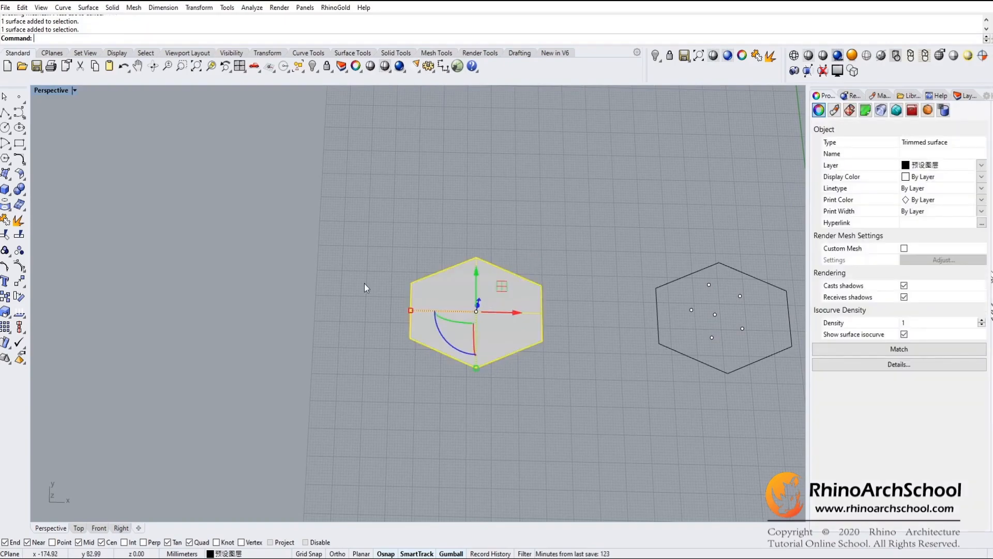
{"action": "left_click", "coordinate": [498, 244]}
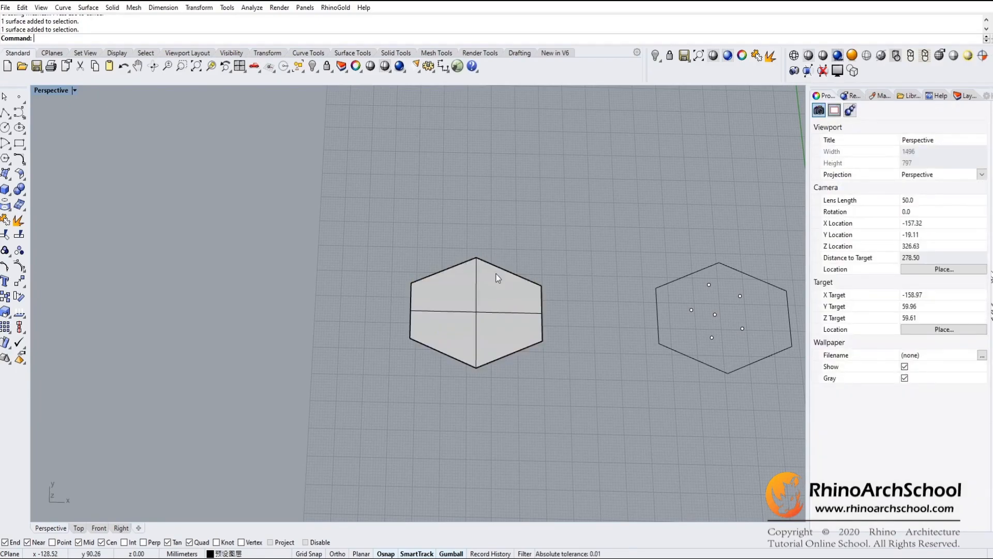
{"action": "mouse_move", "coordinate": [472, 238]}
{"action": "right_mouse_down"}
{"action": "mouse_move", "coordinate": [465, 248]}
{"action": "mouse_move", "coordinate": [486, 245]}
{"action": "right_mouse_up"}
{"action": "left_click", "coordinate": [476, 290]}
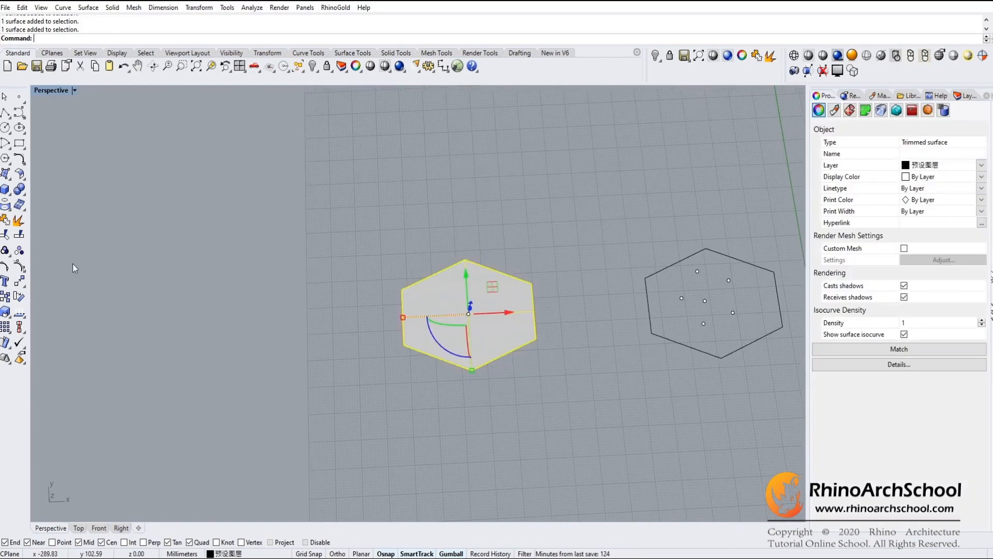
{"action": "left_click", "coordinate": [19, 266]}
- Undo the patch on the plain hexagon
{"action": "right_click_drag", "start_coordinate": [493, 349], "coordinate": [492, 352]}
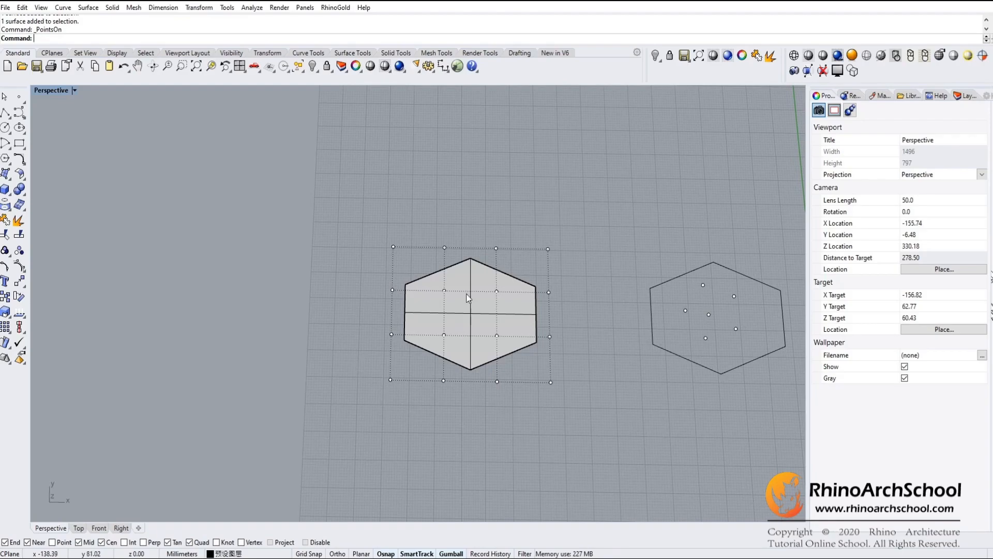
{"action": "left_click", "coordinate": [468, 280]}
{"action": "key", "text": "ctrl+z"}
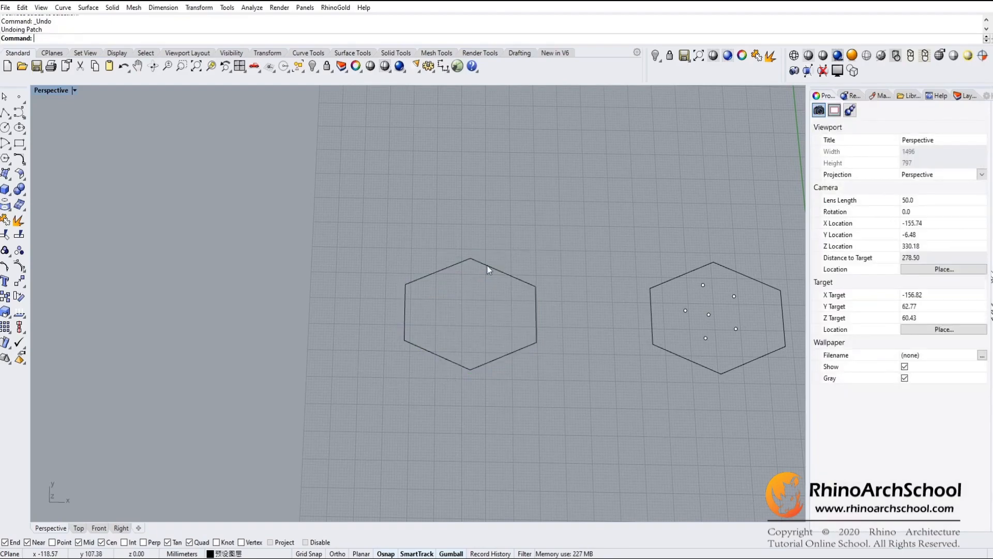
- Patch the plain hexagon with adjust tangency and automatic trim turned off
{"action": "left_click", "coordinate": [5, 174]}
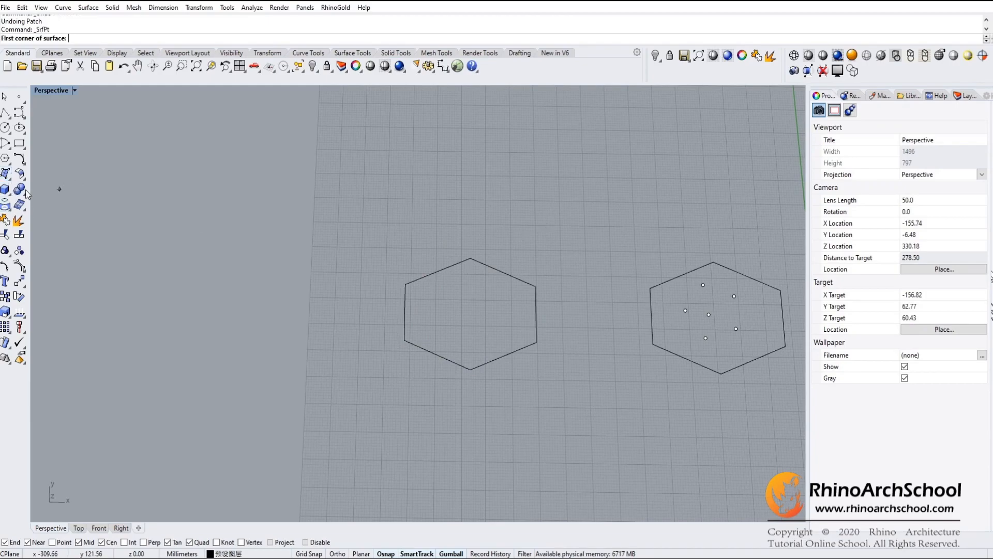
{"action": "left_click", "coordinate": [8, 182]}
{"action": "left_click", "coordinate": [95, 182]}
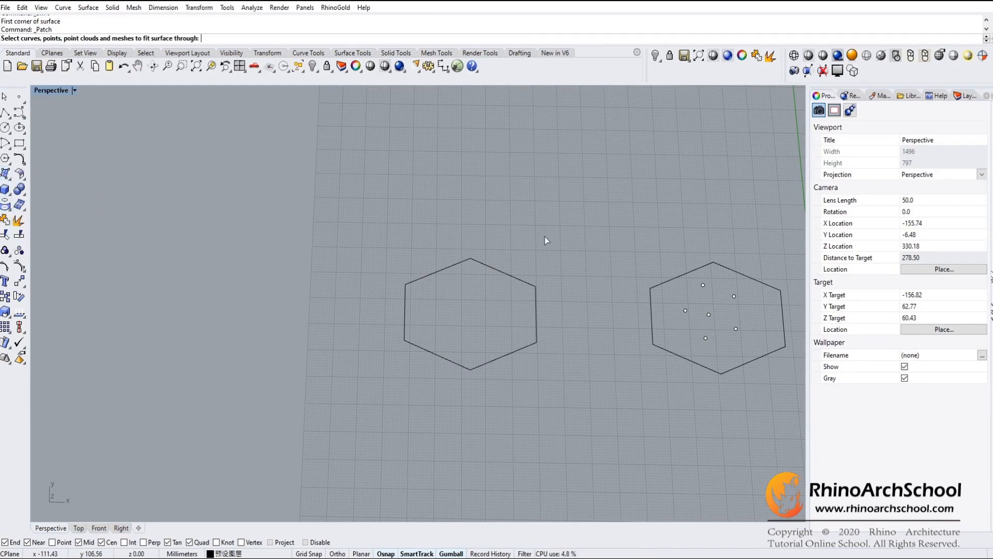
{"action": "left_click_drag", "start_coordinate": [510, 237], "coordinate": [361, 413]}
{"action": "right_click", "coordinate": [435, 420]}
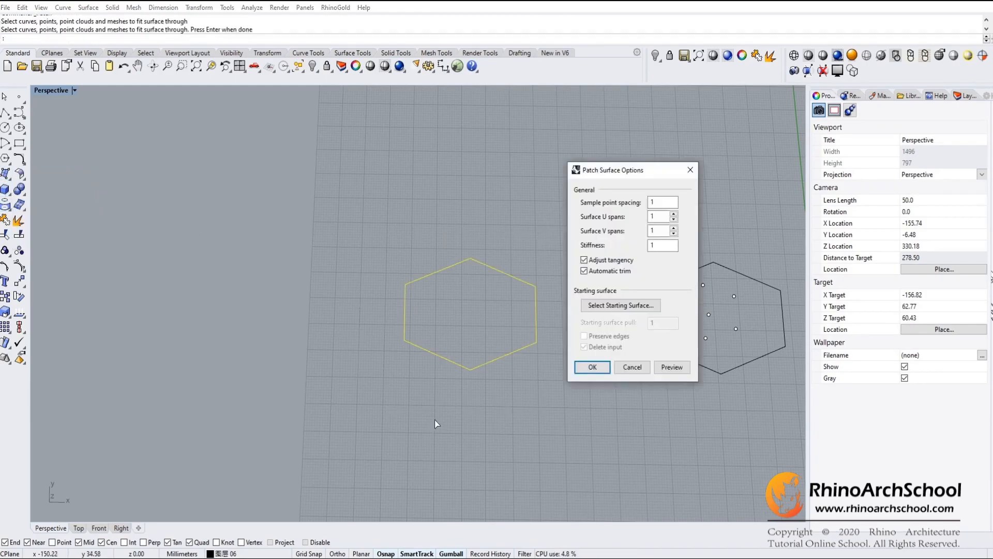
{"action": "left_click", "coordinate": [584, 259]}
{"action": "left_click", "coordinate": [593, 368]}
- Delete the untrimmed rectangular patch surface around the plain hexagon
{"action": "right_click_drag", "start_coordinate": [583, 406], "coordinate": [501, 369]}
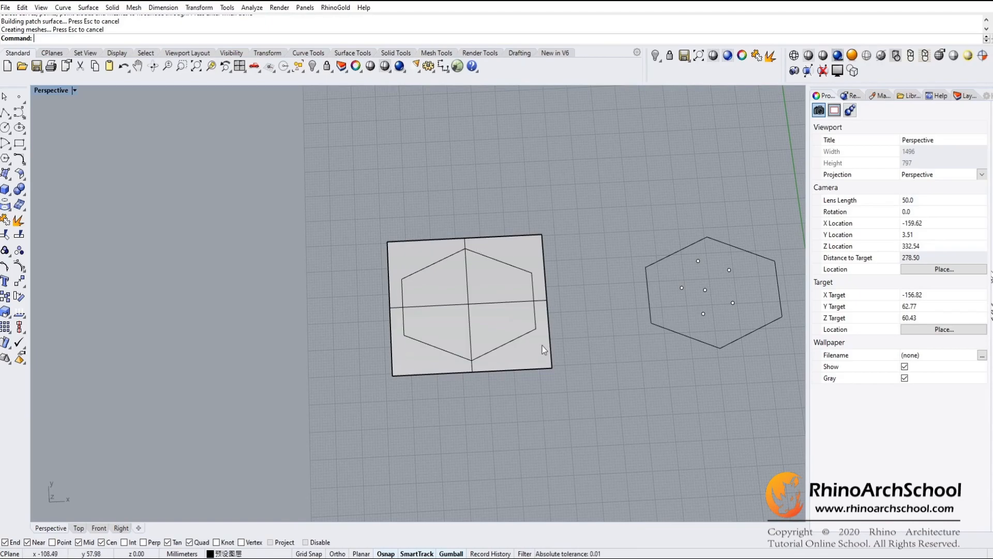
{"action": "right_click_drag", "start_coordinate": [558, 349], "coordinate": [485, 337]}
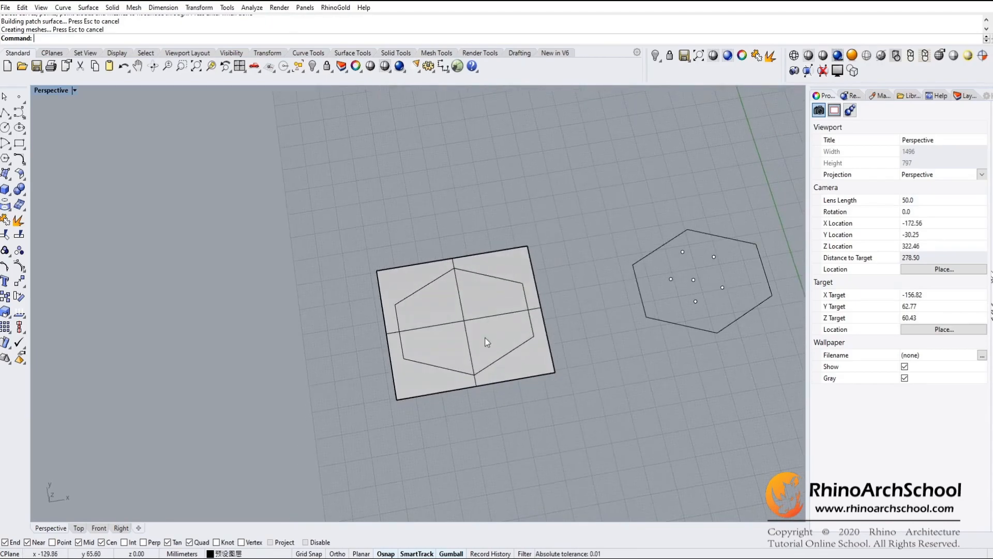
{"action": "left_click", "coordinate": [482, 299]}
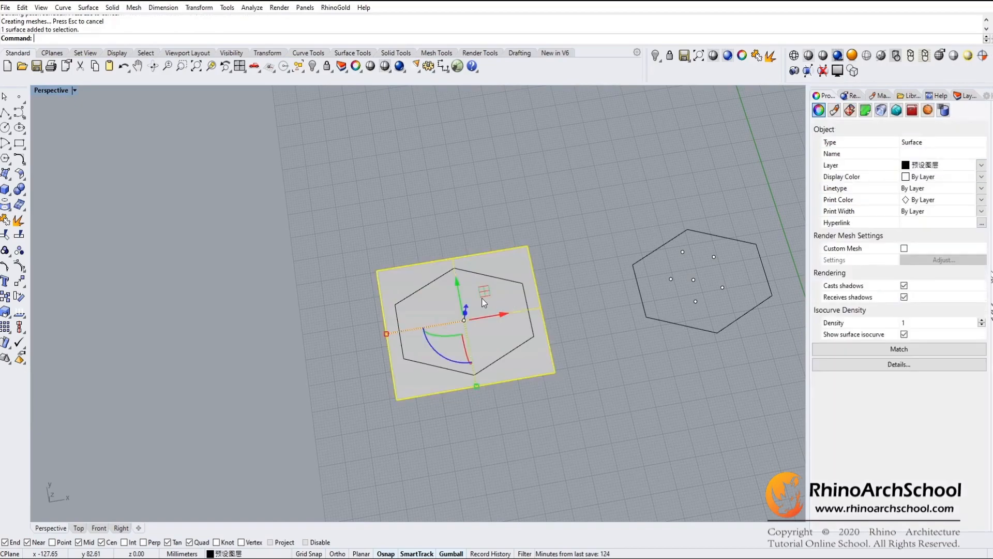
{"action": "key", "text": "Delete"}
- Patch the plain hexagon again with automatic trim turned on
{"action": "left_click", "coordinate": [11, 179]}
{"action": "left_click", "coordinate": [96, 179]}
{"action": "left_click", "coordinate": [524, 277]}
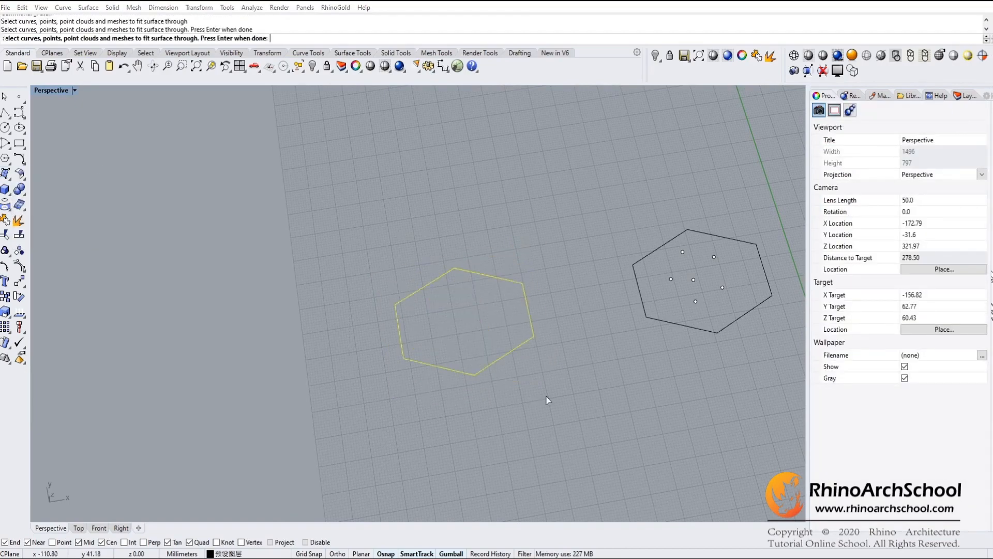
{"action": "key", "text": "Return"}
{"action": "left_click", "coordinate": [590, 366]}
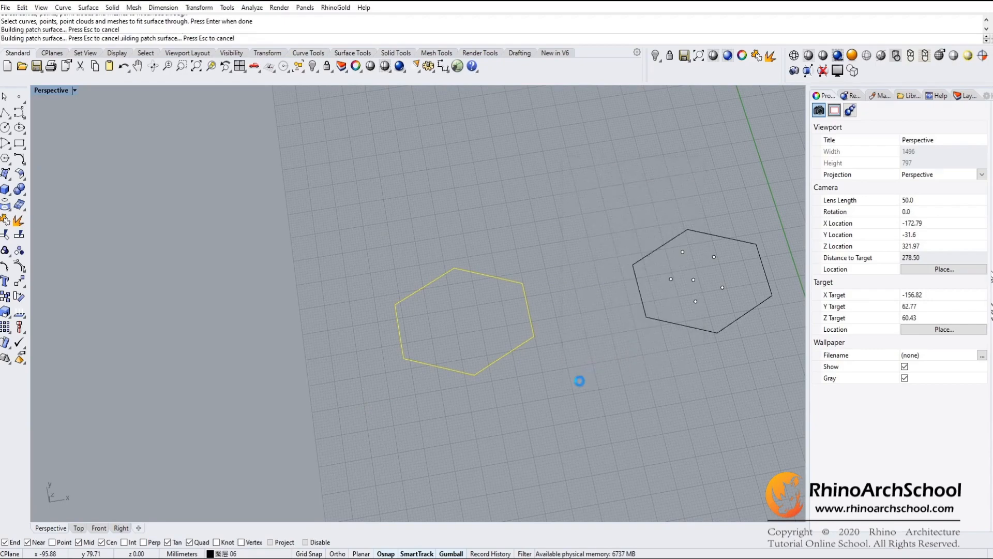
- Examine the second hexagon and the heights of its interior points, including from a low viewing angle
{"action": "right_click_drag", "start_coordinate": [521, 405], "coordinate": [590, 385]}
{"action": "right_click_drag", "start_coordinate": [632, 358], "coordinate": [605, 381], "text": "shift"}
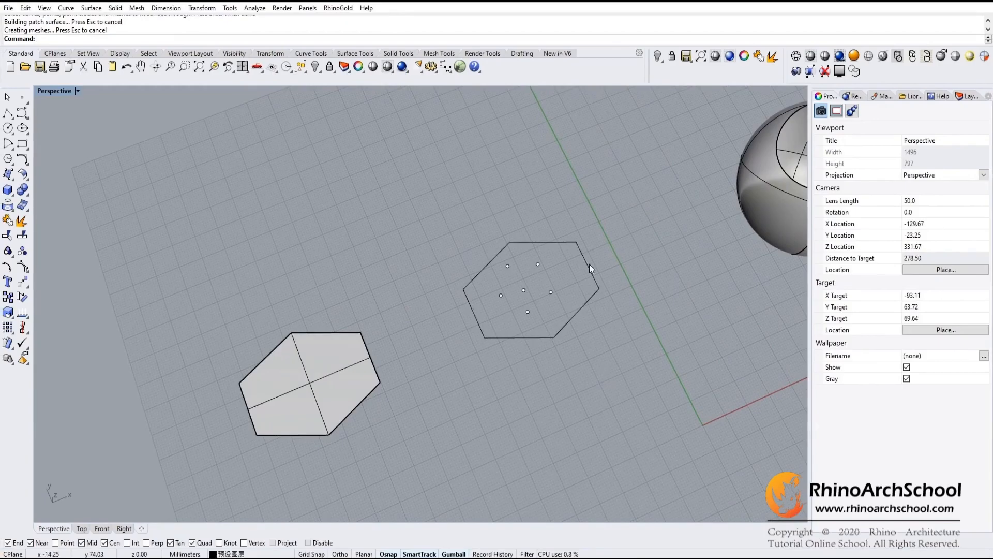
{"action": "left_click_drag", "start_coordinate": [594, 237], "coordinate": [487, 332]}
{"action": "left_click", "coordinate": [605, 362]}
{"action": "right_click_drag", "start_coordinate": [596, 331], "coordinate": [610, 311]}
{"action": "left_click_drag", "start_coordinate": [445, 387], "coordinate": [444, 388]}
{"action": "left_click", "coordinate": [562, 375]}
{"action": "left_click_drag", "start_coordinate": [615, 212], "coordinate": [418, 371]}
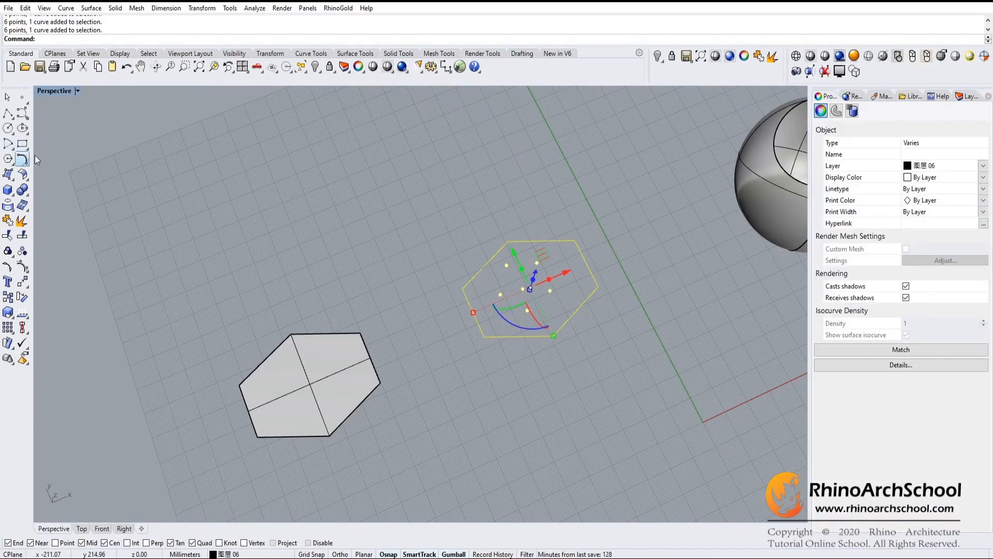
{"action": "left_click", "coordinate": [613, 188]}
{"action": "right_click_drag", "start_coordinate": [613, 189], "coordinate": [588, 247]}
{"action": "right_click_drag", "start_coordinate": [618, 373], "coordinate": [569, 267]}
{"action": "right_click_drag", "start_coordinate": [525, 366], "coordinate": [517, 337]}
{"action": "right_click_drag", "start_coordinate": [557, 440], "coordinate": [463, 225], "text": "ctrl"}
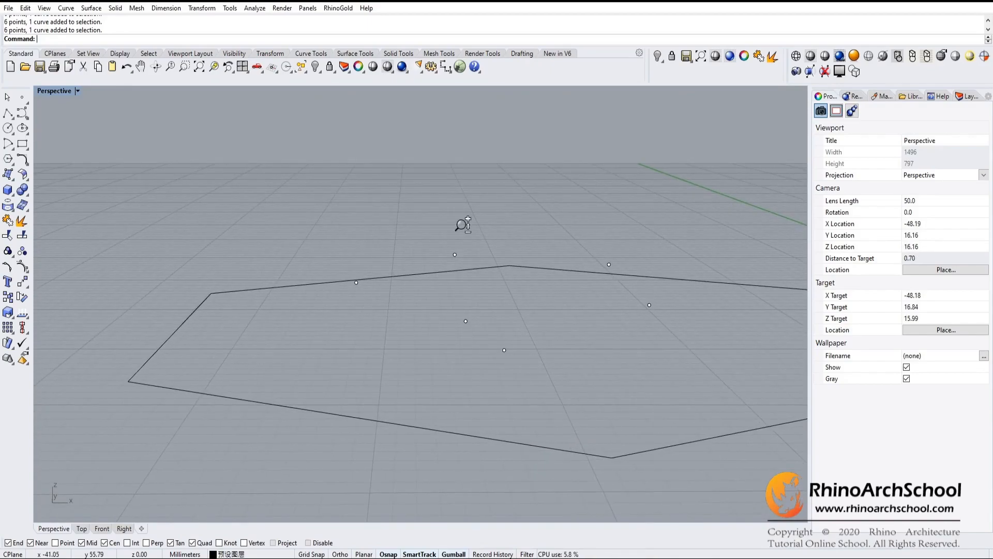
{"action": "right_click_drag", "start_coordinate": [534, 334], "coordinate": [572, 393], "text": "ctrl"}
{"action": "right_click_drag", "start_coordinate": [543, 295], "coordinate": [497, 369]}
- Patch a surface through the second hexagon and its interior points, using 1 U span, 1 V span and automatic trim
{"action": "left_click_drag", "start_coordinate": [651, 208], "coordinate": [317, 451]}
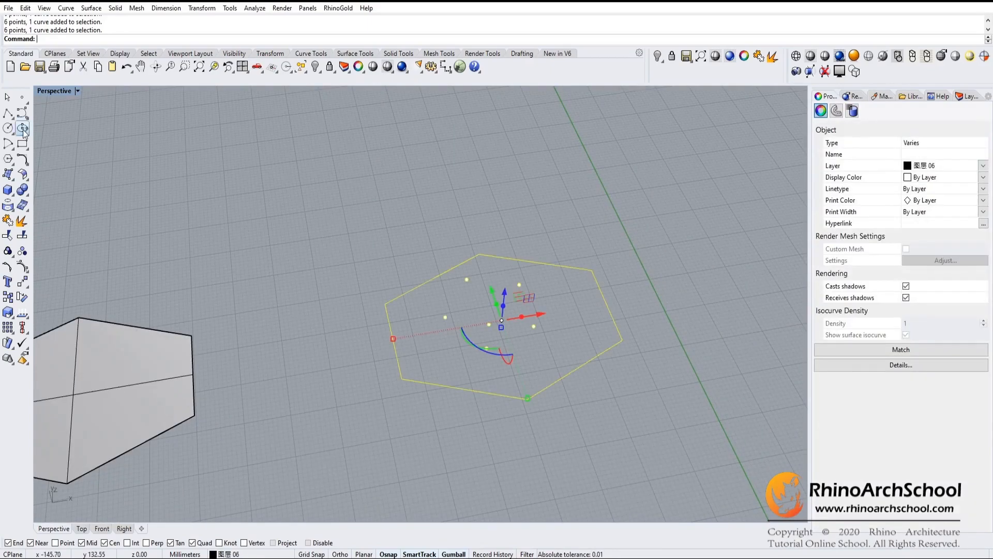
{"action": "left_click", "coordinate": [8, 175]}
{"action": "left_click", "coordinate": [95, 179]}
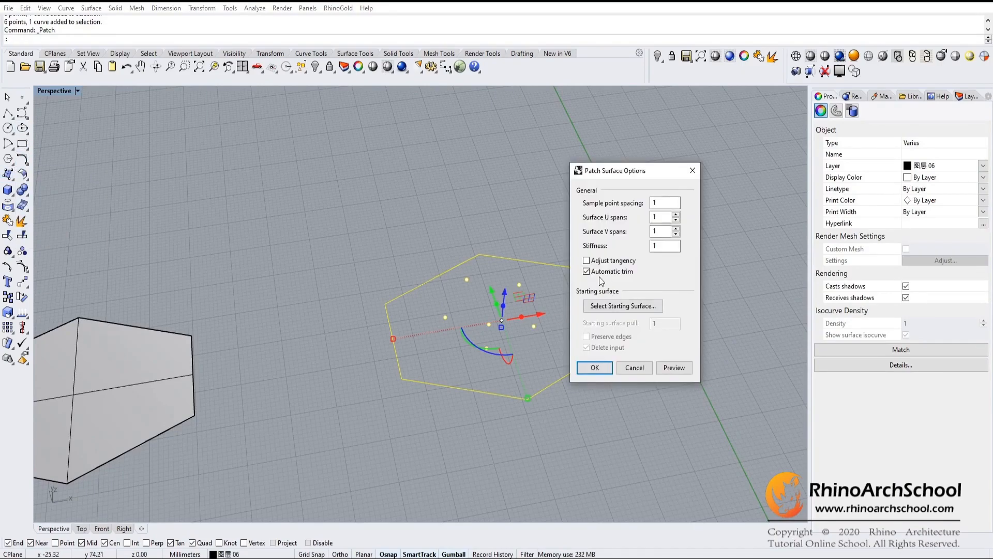
{"action": "left_click", "coordinate": [595, 367]}
- Examine how closely the second patch surface follows its hexagon outline and interior points from several angles
{"action": "right_click_drag", "start_coordinate": [620, 424], "coordinate": [579, 356]}
{"action": "scroll", "coordinate": [556, 375], "scroll_direction": "up", "scroll_amount": 5}
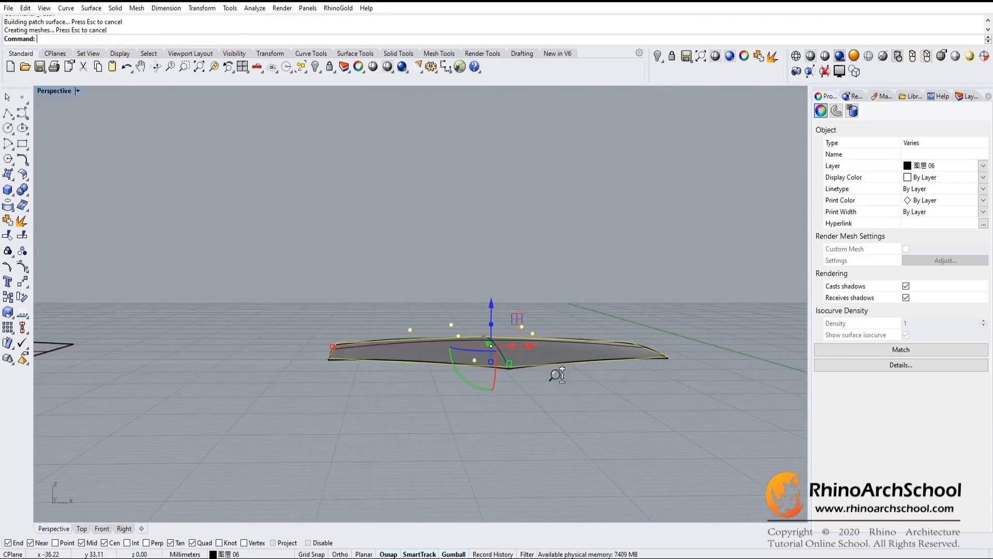
{"action": "right_click_drag", "start_coordinate": [548, 333], "coordinate": [459, 436], "text": "shift"}
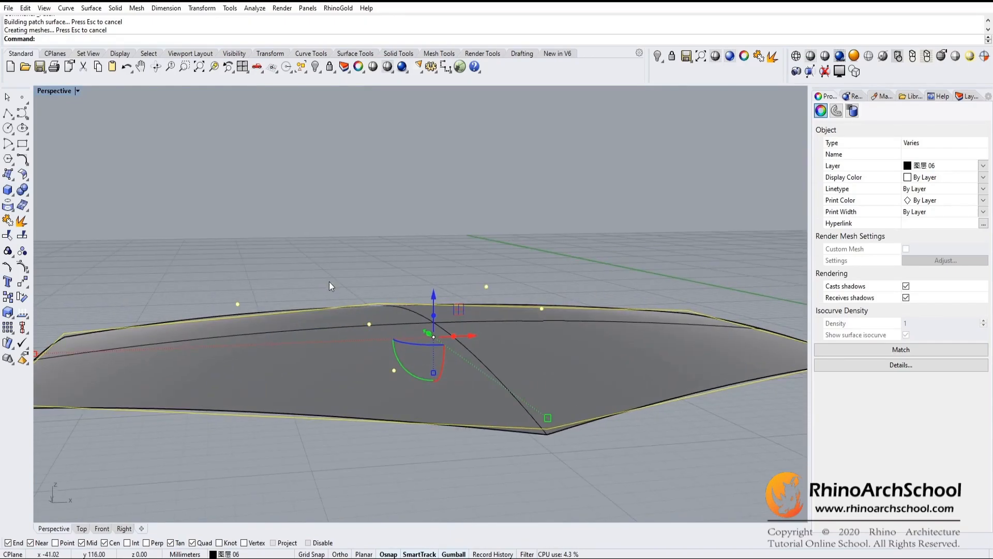
{"action": "right_click_drag", "start_coordinate": [328, 286], "coordinate": [334, 363]}
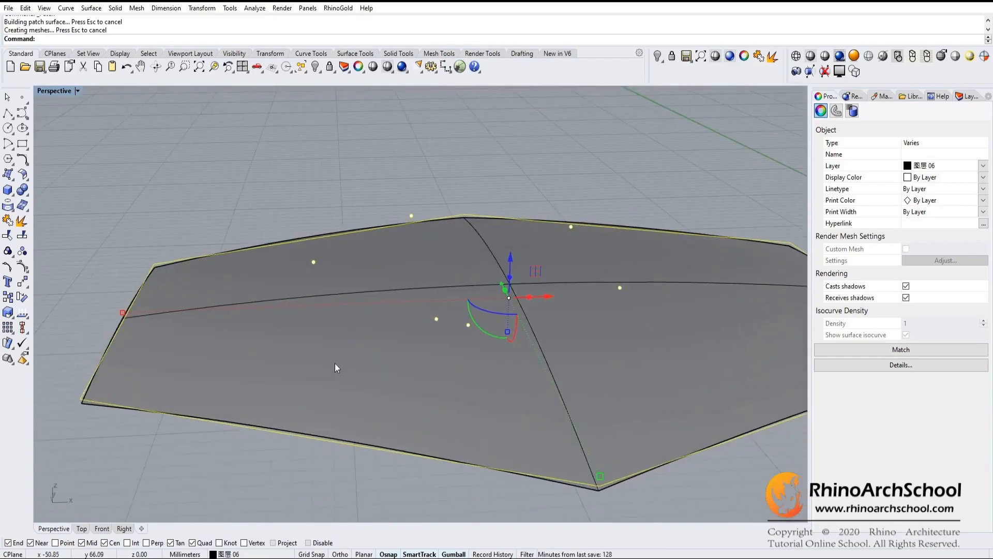
{"action": "right_click_drag", "start_coordinate": [322, 286], "coordinate": [355, 328]}
{"action": "right_click_drag", "start_coordinate": [407, 365], "coordinate": [439, 359], "text": "shift"}
{"action": "left_click", "coordinate": [353, 500]}
{"action": "right_click_drag", "start_coordinate": [425, 452], "coordinate": [436, 461]}
{"action": "right_click_drag", "start_coordinate": [482, 455], "coordinate": [425, 473], "text": "shift"}
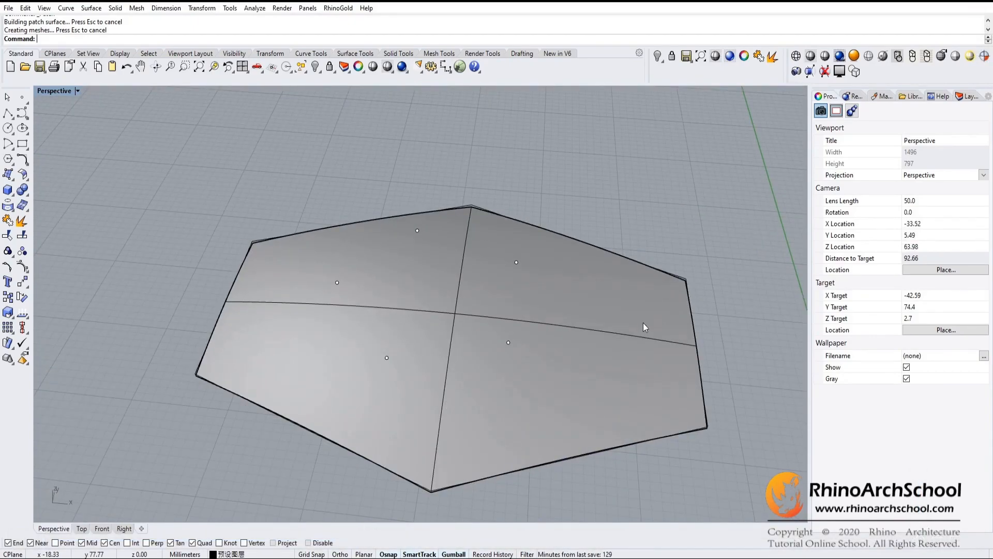
{"action": "right_click_drag", "start_coordinate": [586, 305], "coordinate": [394, 299]}
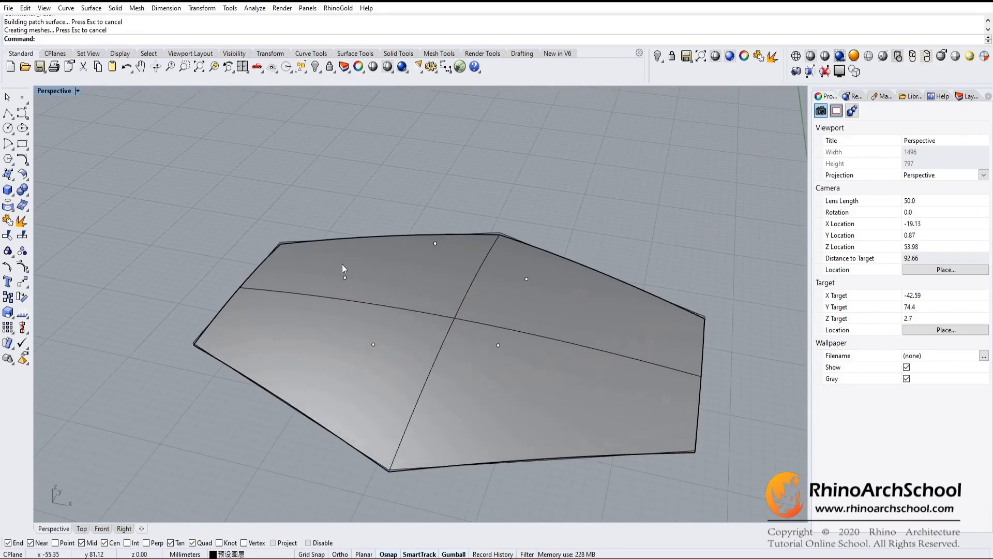
{"action": "right_click_drag", "start_coordinate": [553, 282], "coordinate": [465, 340]}
{"action": "right_click_drag", "start_coordinate": [482, 376], "coordinate": [527, 350], "text": "shift"}
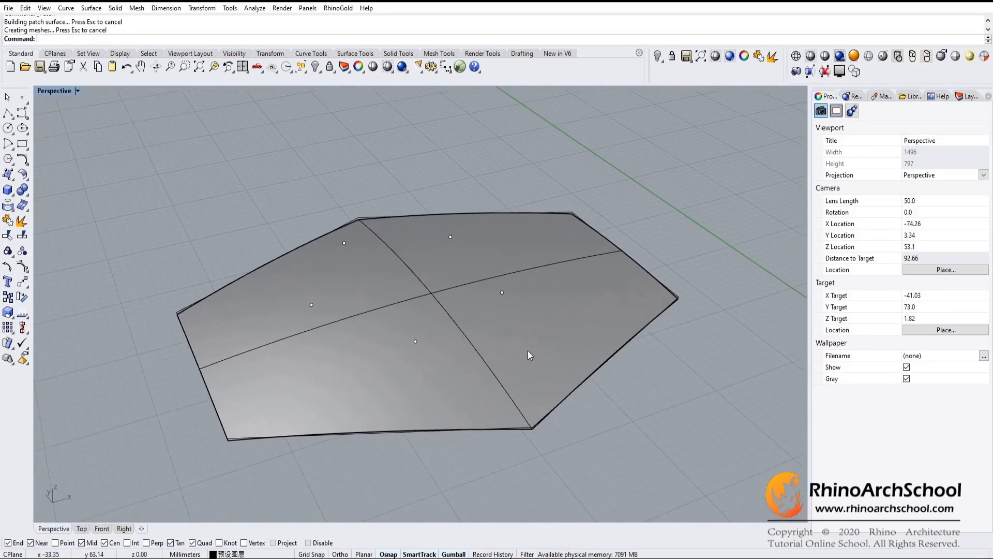
{"action": "left_click", "coordinate": [13, 179]}
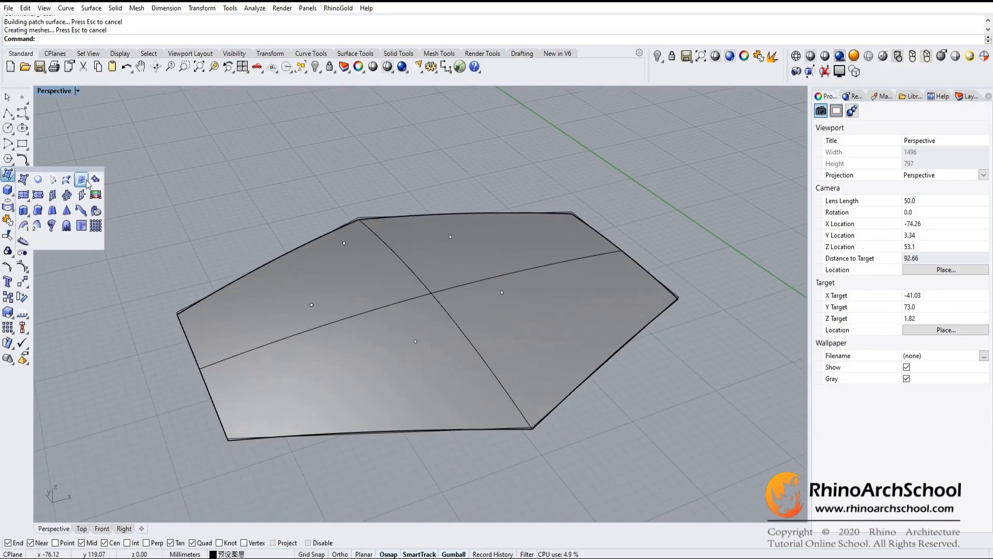
{"action": "left_click", "coordinate": [95, 180]}
{"action": "left_click_drag", "start_coordinate": [107, 477], "coordinate": [106, 479]}
{"action": "right_click", "coordinate": [560, 441]}
{"action": "left_click", "coordinate": [694, 170]}
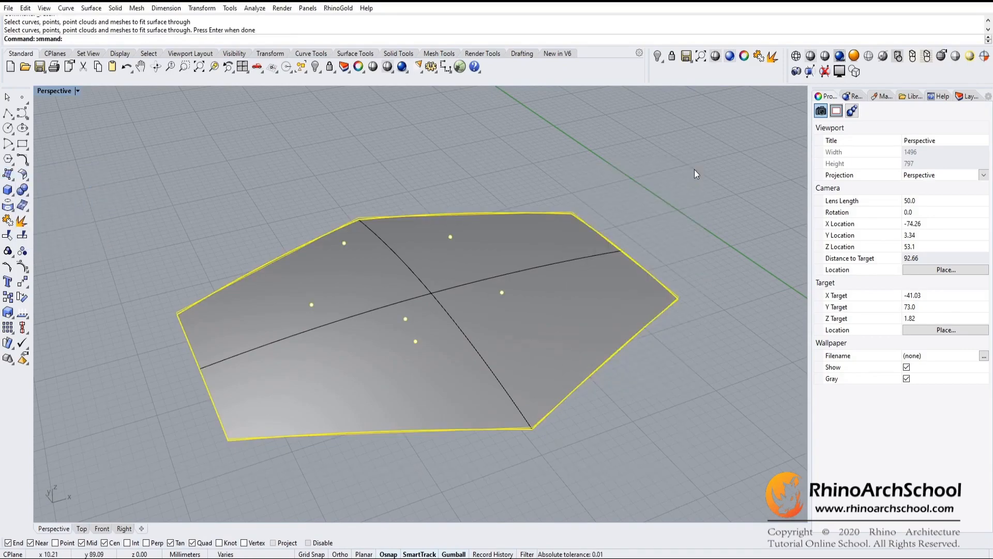
- Delete the coarse hexagon patch and patch its outline and interior points again with 25 U spans, 25 V spans and automatic trim
{"action": "left_click", "coordinate": [575, 324]}
{"action": "key", "text": "Delete"}
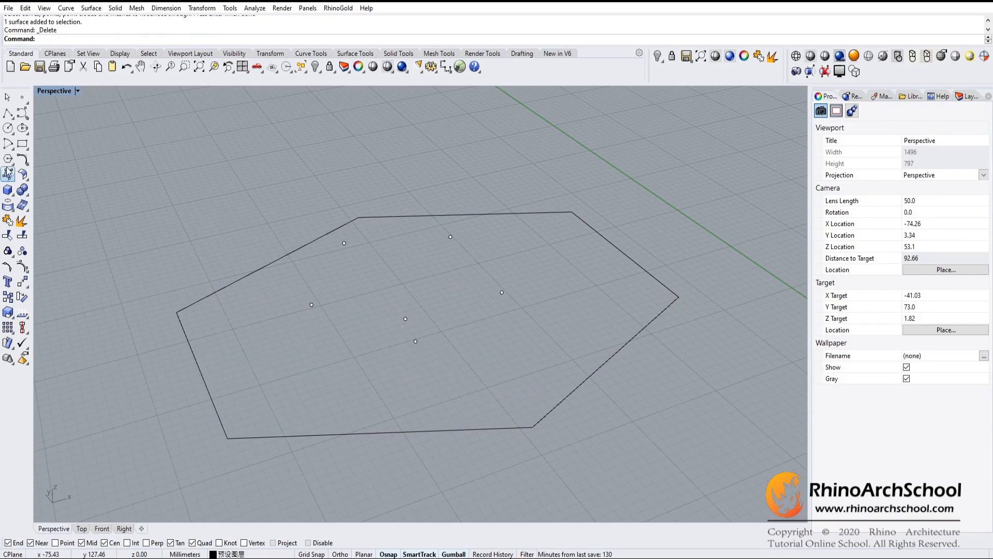
{"action": "left_click", "coordinate": [10, 175]}
{"action": "left_click", "coordinate": [14, 184]}
{"action": "left_click", "coordinate": [68, 180]}
{"action": "left_click_drag", "start_coordinate": [172, 521], "coordinate": [173, 519]}
{"action": "key", "text": "Return"}
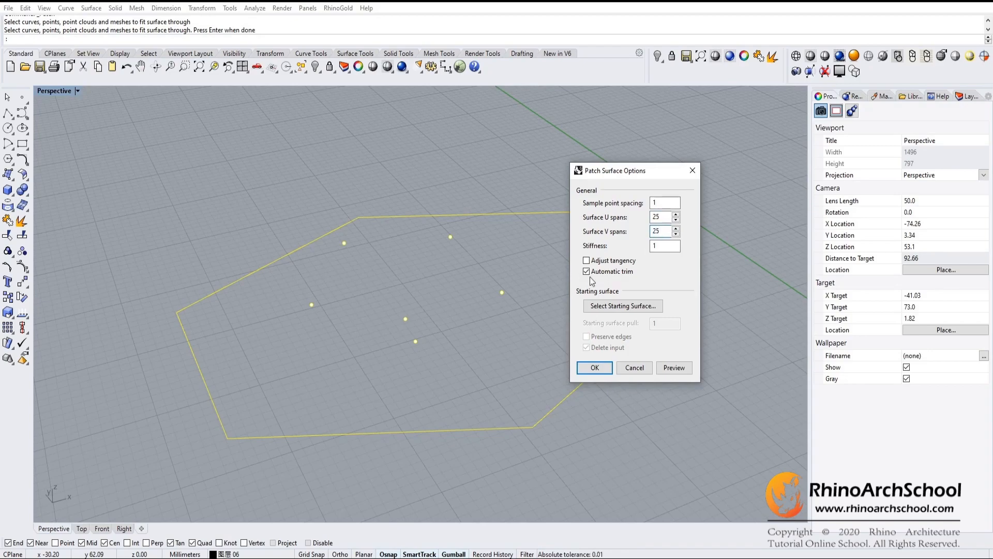
{"action": "left_click", "coordinate": [594, 367]}
- Examine how closely the new hexagon patch follows its outline and interior points from several angles
{"action": "right_click_drag", "start_coordinate": [656, 424], "coordinate": [294, 253]}
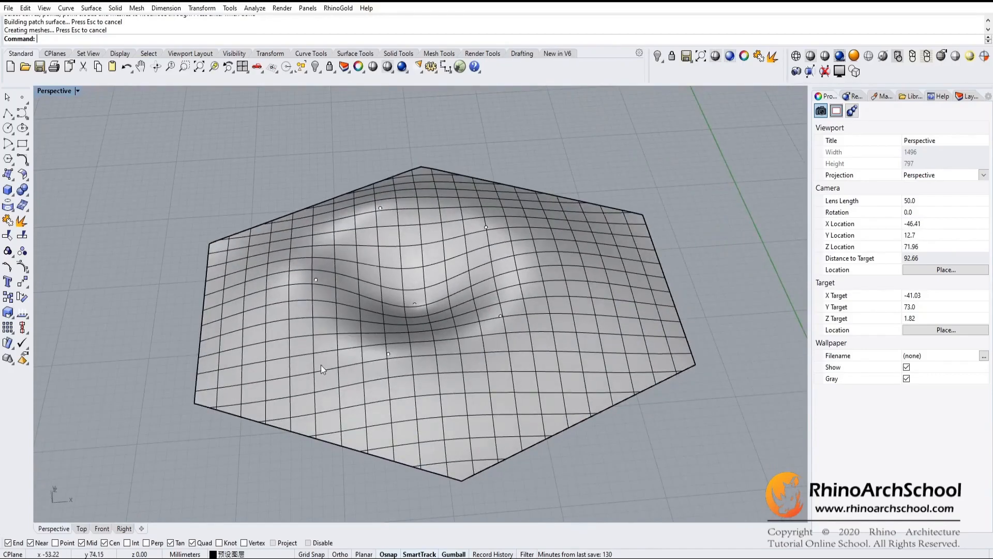
{"action": "right_click_drag", "start_coordinate": [602, 418], "coordinate": [481, 447]}
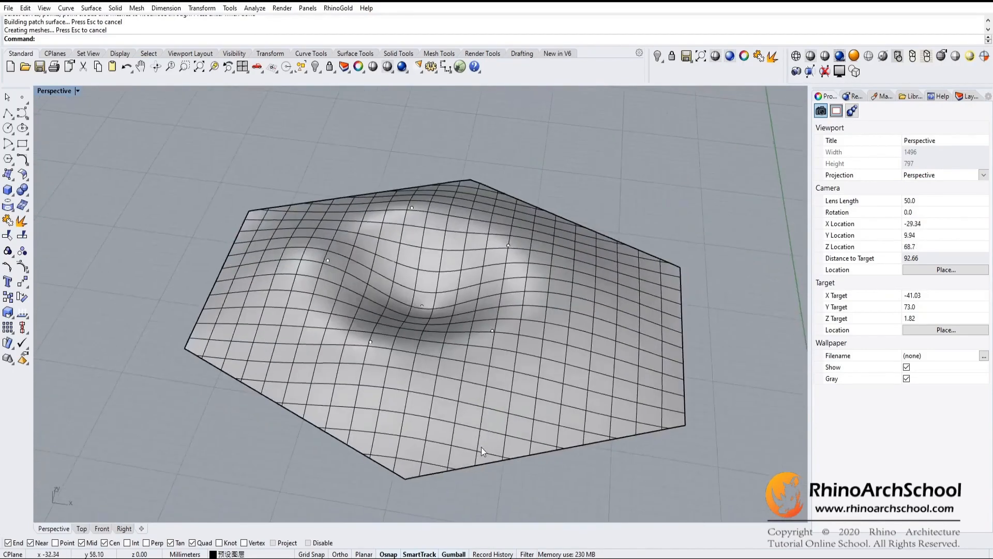
{"action": "mouse_move", "coordinate": [466, 371]}
{"action": "right_mouse_down"}
{"action": "mouse_move", "coordinate": [377, 387]}
{"action": "mouse_move", "coordinate": [534, 394]}
{"action": "mouse_move", "coordinate": [572, 359]}
{"action": "mouse_move", "coordinate": [594, 372]}
{"action": "mouse_move", "coordinate": [490, 337]}
{"action": "mouse_move", "coordinate": [494, 279]}
{"action": "mouse_move", "coordinate": [517, 300]}
{"action": "mouse_move", "coordinate": [383, 308]}
{"action": "mouse_move", "coordinate": [505, 261]}
{"action": "mouse_move", "coordinate": [388, 277]}
{"action": "mouse_move", "coordinate": [423, 339]}
{"action": "mouse_move", "coordinate": [420, 368]}
{"action": "mouse_move", "coordinate": [461, 337]}
{"action": "mouse_move", "coordinate": [501, 399]}
{"action": "right_mouse_up"}
{"action": "scroll", "coordinate": [490, 334], "scroll_direction": "up", "scroll_amount": 12}
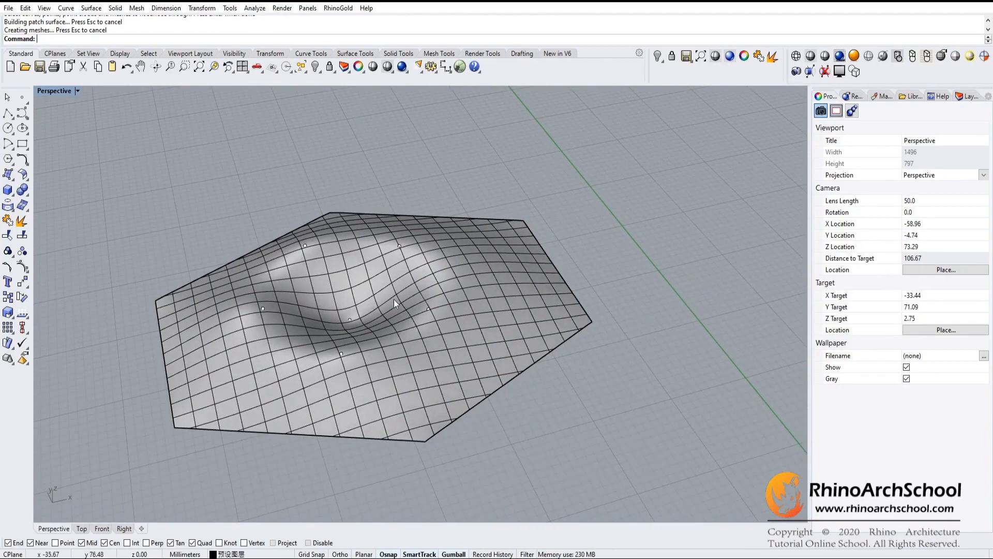
{"action": "right_click_drag", "start_coordinate": [472, 333], "coordinate": [433, 310]}
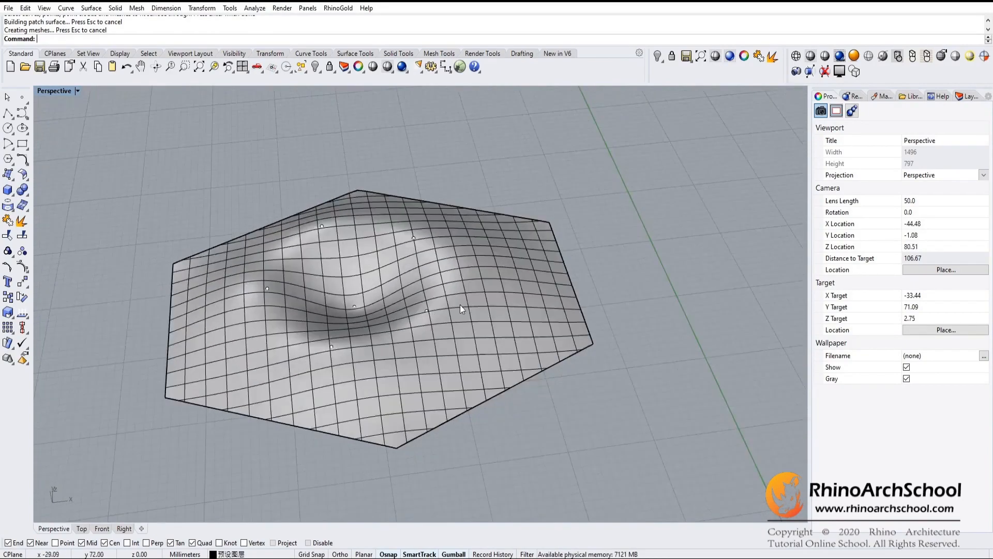
{"action": "right_click_drag", "start_coordinate": [232, 356], "coordinate": [419, 389]}
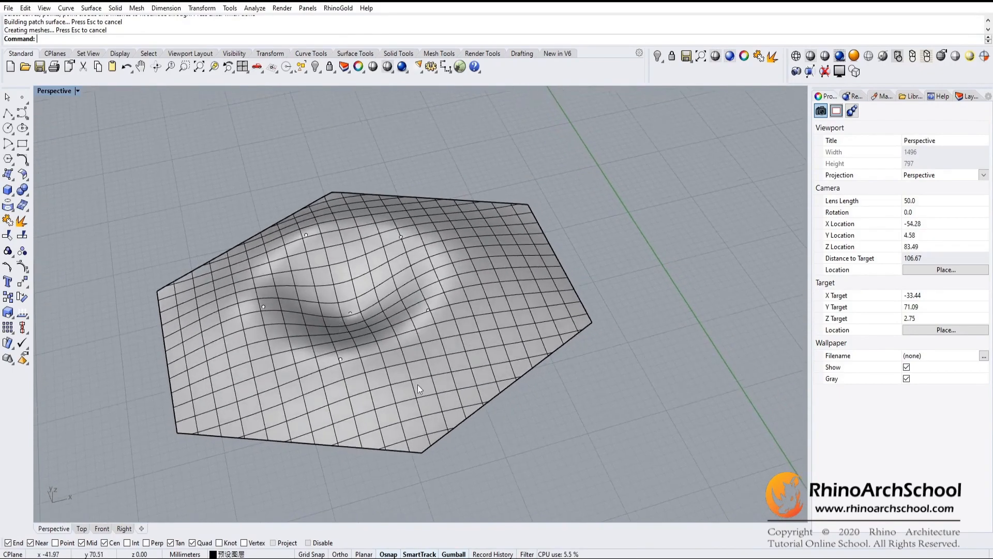
{"action": "right_click", "coordinate": [437, 373]}
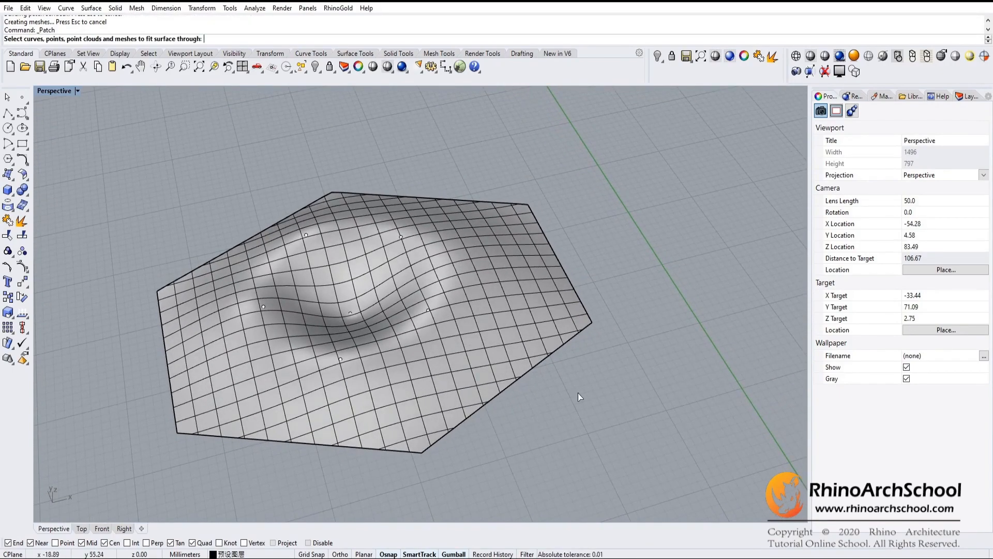
- Examine the trimmed sphere, its open edge and the wavy curve spanning the opening
{"action": "right_click_drag", "start_coordinate": [523, 387], "coordinate": [595, 370]}
{"action": "right_click_drag", "start_coordinate": [590, 388], "coordinate": [436, 392], "text": "shift"}
{"action": "right_click_drag", "start_coordinate": [608, 310], "coordinate": [447, 461], "text": "ctrl"}
{"action": "scroll", "coordinate": [614, 341], "scroll_direction": "down", "scroll_amount": 6}
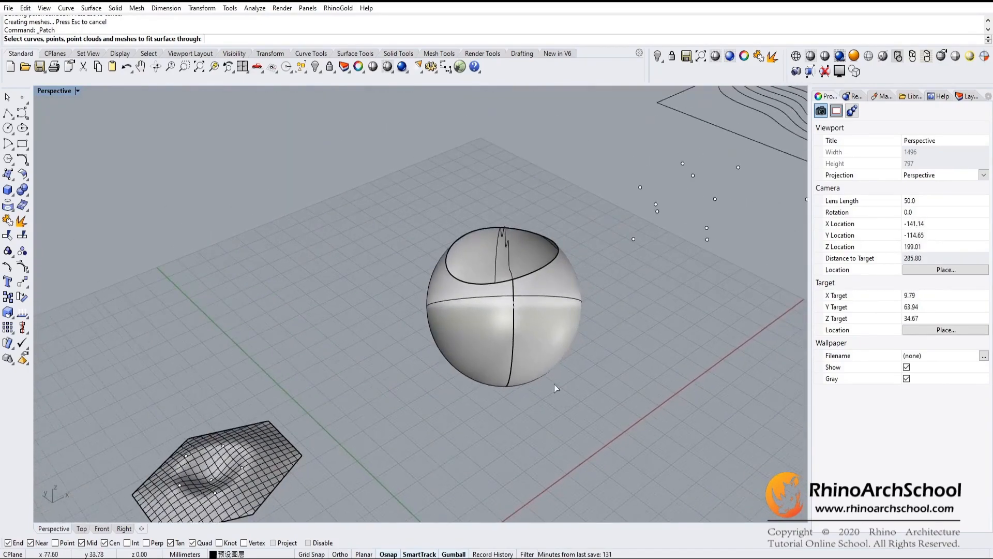
{"action": "scroll", "coordinate": [556, 377], "scroll_direction": "up", "scroll_amount": 4}
{"action": "right_click_drag", "start_coordinate": [563, 339], "coordinate": [569, 371], "text": "shift"}
{"action": "scroll", "coordinate": [570, 371], "scroll_direction": "up", "scroll_amount": 3}
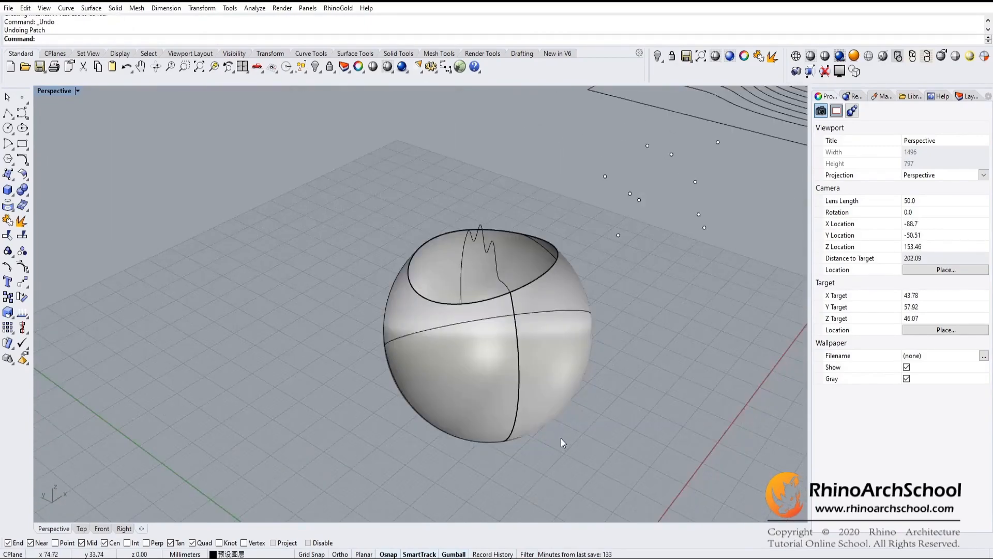
{"action": "mouse_move", "coordinate": [561, 438]}
{"action": "right_mouse_down"}
{"action": "mouse_move", "coordinate": [536, 443]}
{"action": "mouse_move", "coordinate": [578, 449]}
{"action": "mouse_move", "coordinate": [597, 464]}
{"action": "mouse_move", "coordinate": [580, 434]}
{"action": "right_mouse_up"}
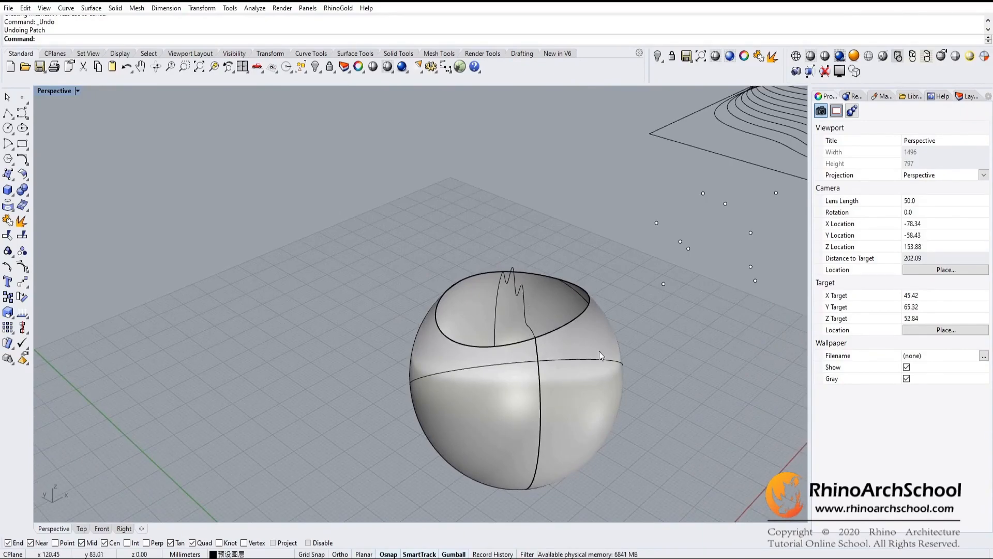
{"action": "right_click_drag", "start_coordinate": [668, 386], "coordinate": [642, 399], "text": "shift"}
{"action": "right_click_drag", "start_coordinate": [533, 432], "coordinate": [584, 424]}
{"action": "scroll", "coordinate": [584, 421], "scroll_direction": "up", "scroll_amount": 3}
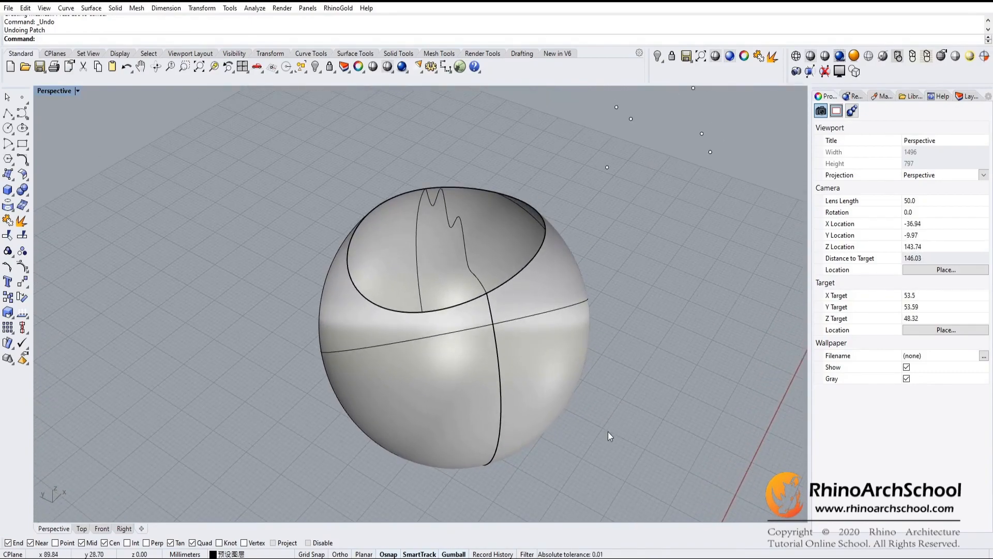
{"action": "scroll", "coordinate": [608, 432], "scroll_direction": "down", "scroll_amount": 2}
{"action": "left_click", "coordinate": [475, 257]}
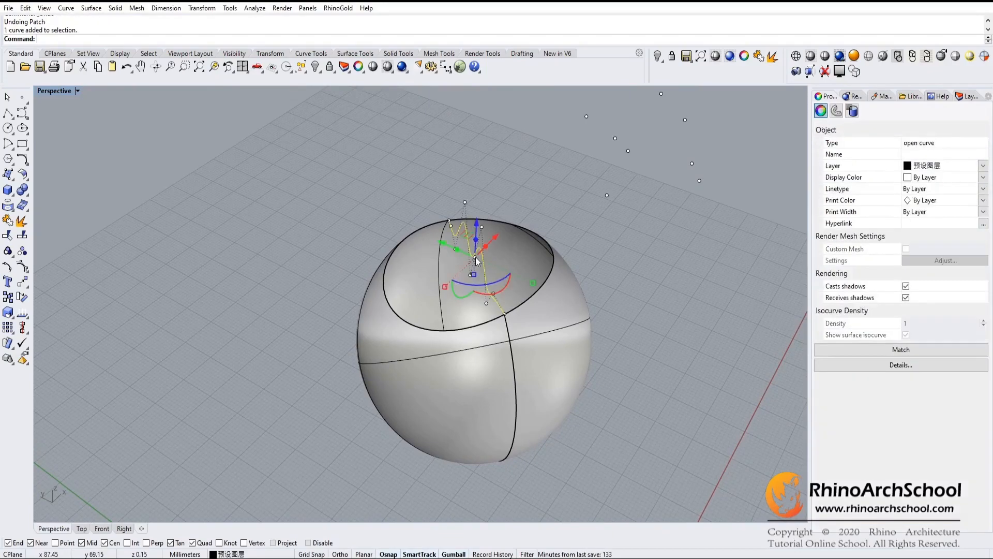
{"action": "left_click", "coordinate": [651, 395]}
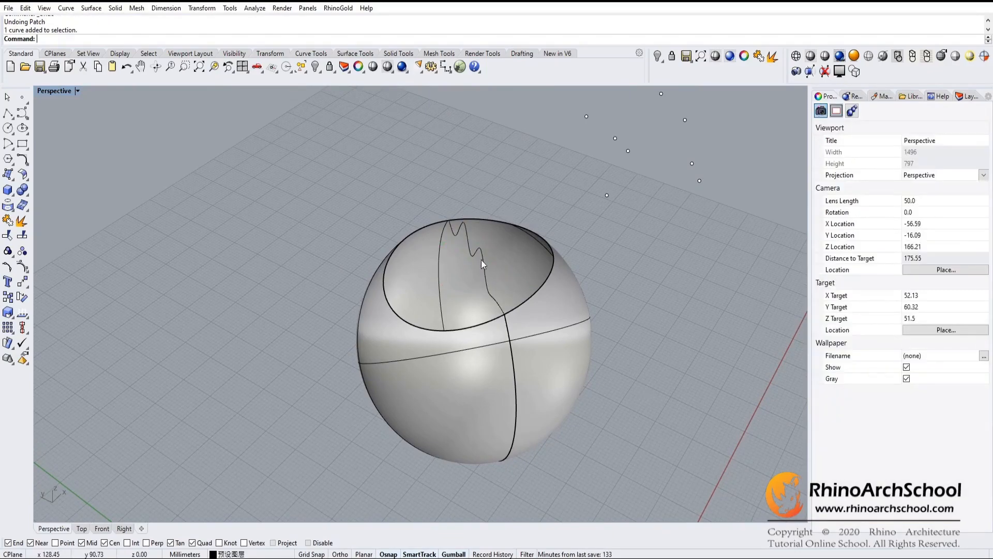
- Patch the sphere's opening through its edge and the wavy curve, using 30 U spans, 30 V spans and automatic trim
{"action": "left_click", "coordinate": [14, 178]}
{"action": "left_click", "coordinate": [96, 179]}
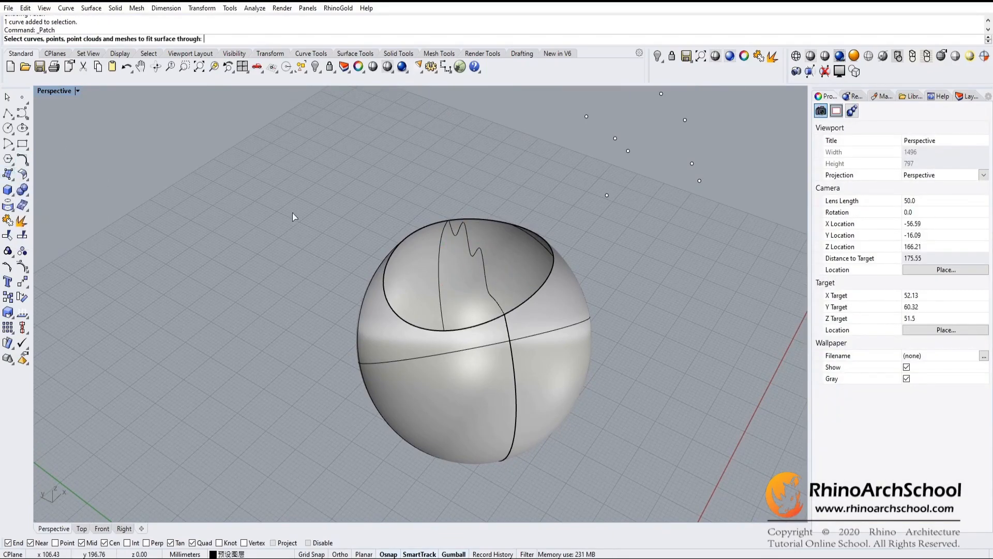
{"action": "left_click", "coordinate": [477, 255]}
{"action": "left_click", "coordinate": [521, 309]}
{"action": "key", "text": "Return"}
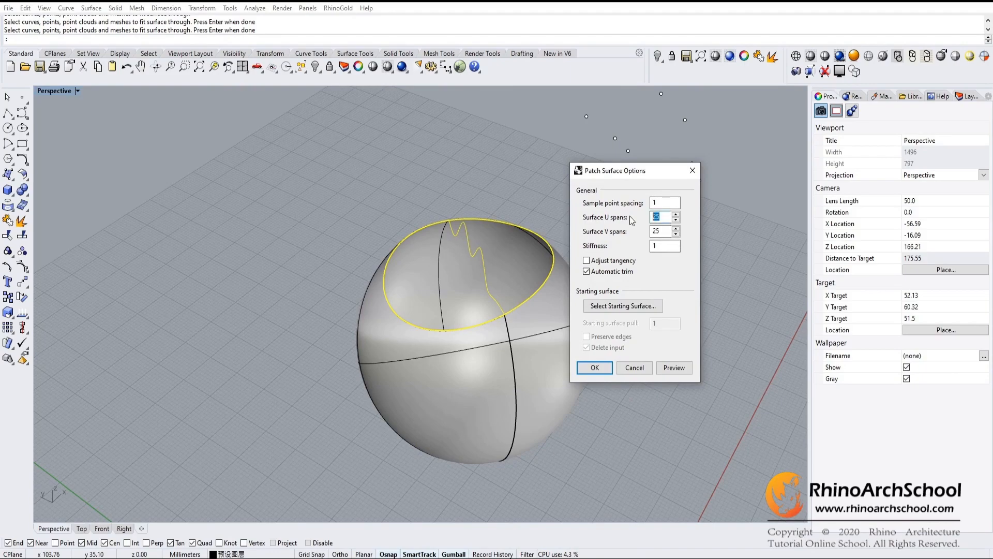
{"action": "type", "text": "30"}
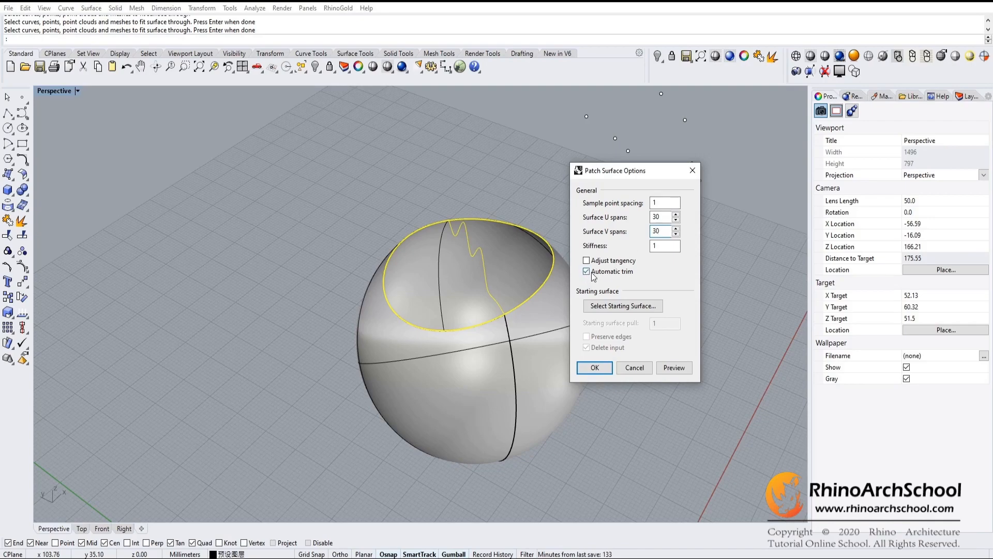
{"action": "left_click", "coordinate": [587, 372]}
- Examine the sphere's patch surface and how it meets the sphere along the edge of the opening
{"action": "mouse_move", "coordinate": [584, 363]}
{"action": "right_mouse_down"}
{"action": "mouse_move", "coordinate": [616, 358]}
{"action": "mouse_move", "coordinate": [602, 357]}
{"action": "right_mouse_up"}
{"action": "scroll", "coordinate": [532, 320], "scroll_direction": "up", "scroll_amount": 5}
{"action": "scroll", "coordinate": [532, 321], "scroll_direction": "up", "scroll_amount": 2}
{"action": "right_click_drag", "start_coordinate": [433, 331], "coordinate": [580, 399]}
{"action": "scroll", "coordinate": [464, 322], "scroll_direction": "up", "scroll_amount": 5}
{"action": "right_click_drag", "start_coordinate": [475, 308], "coordinate": [568, 300]}
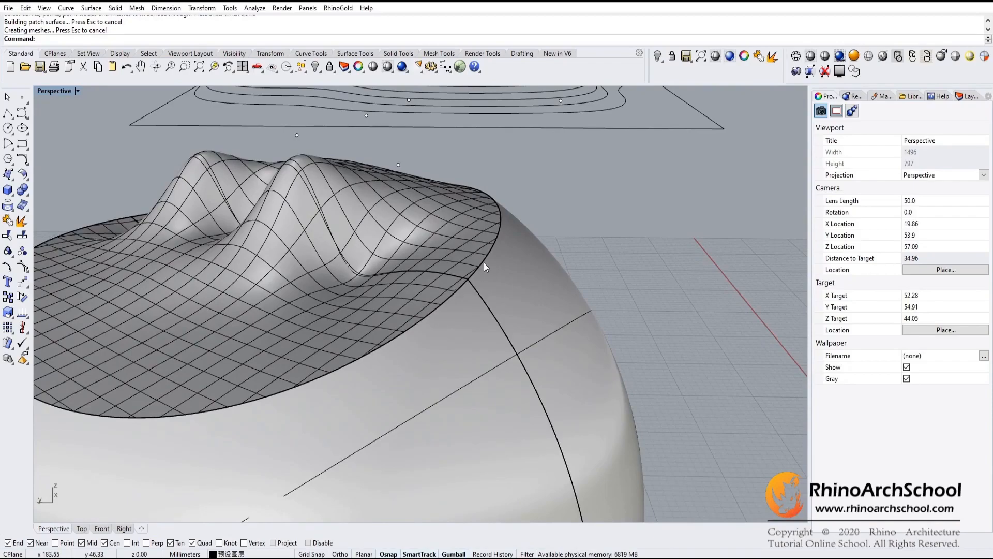
{"action": "right_click_drag", "start_coordinate": [523, 399], "coordinate": [618, 272]}
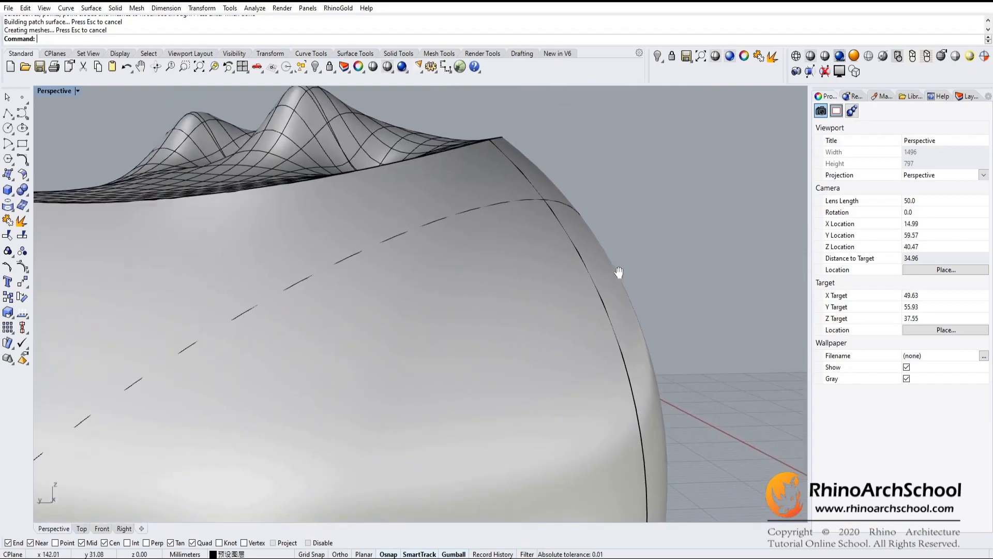
{"action": "right_click_drag", "start_coordinate": [549, 329], "coordinate": [569, 424]}
{"action": "right_click_drag", "start_coordinate": [439, 313], "coordinate": [390, 336]}
{"action": "right_click_drag", "start_coordinate": [481, 306], "coordinate": [373, 293]}
{"action": "right_click_drag", "start_coordinate": [450, 298], "coordinate": [269, 327], "text": "shift"}
{"action": "right_click_drag", "start_coordinate": [504, 312], "coordinate": [438, 189]}
{"action": "scroll", "coordinate": [459, 383], "scroll_direction": "down", "scroll_amount": 5}
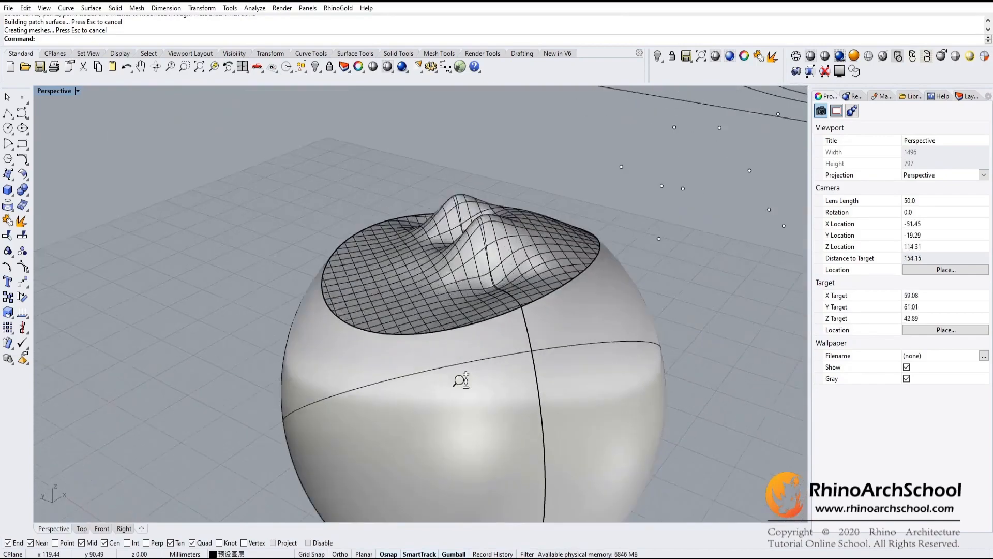
- Undo the patch over the sphere's opening
{"action": "left_click", "coordinate": [454, 306]}
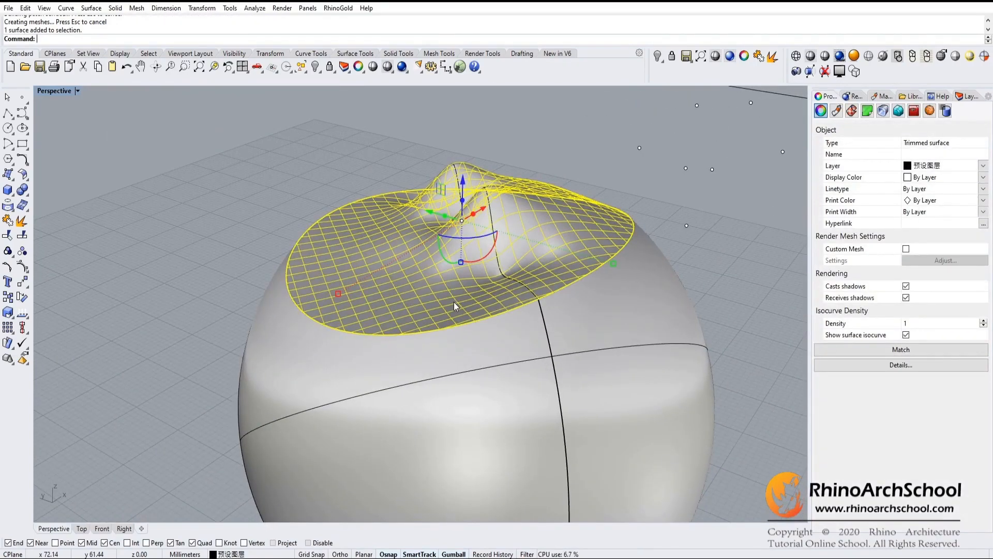
{"action": "key", "text": "ctrl+z"}
{"action": "right_click_drag", "start_coordinate": [543, 319], "coordinate": [263, 242]}
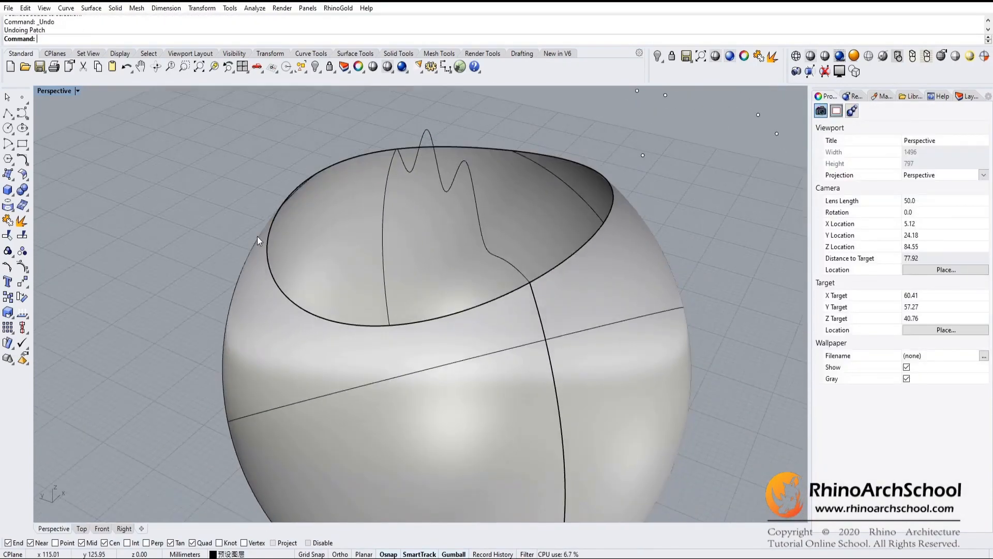
- Patch the sphere's open edge and wavy curve with 30 U spans, 30 V spans, adjusted tangency and automatic trim
{"action": "left_click", "coordinate": [11, 181]}
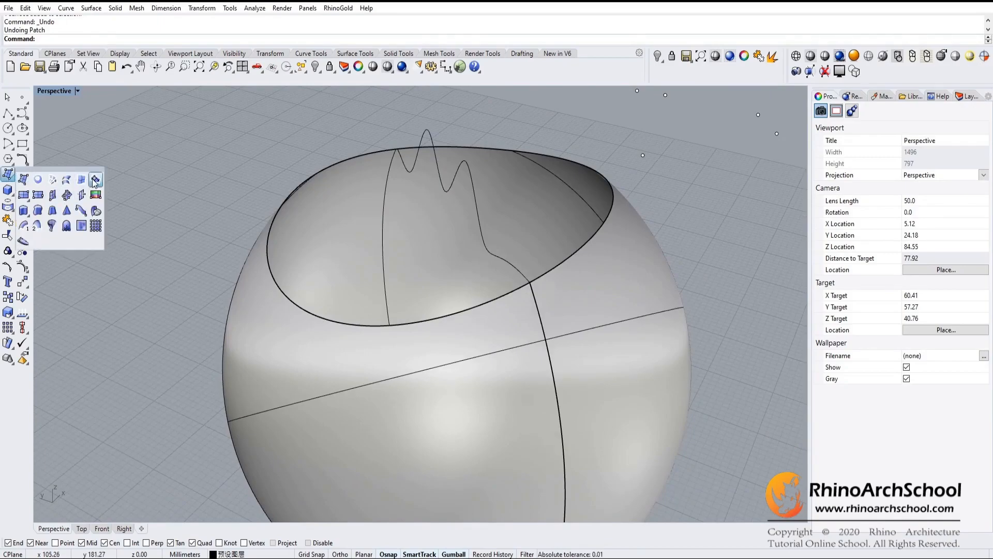
{"action": "left_click", "coordinate": [95, 181]}
{"action": "left_click", "coordinate": [462, 174]}
{"action": "left_click", "coordinate": [561, 266]}
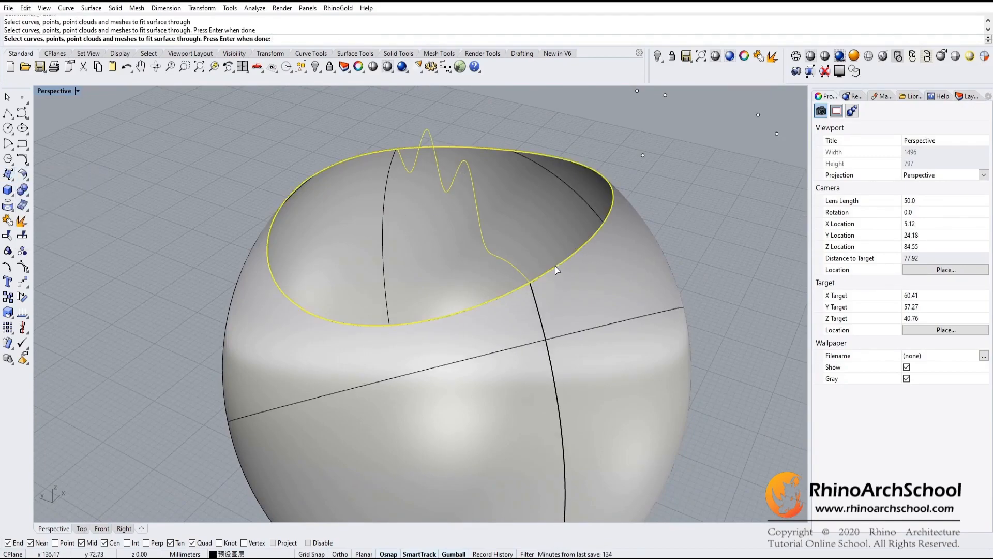
{"action": "key", "text": "Return"}
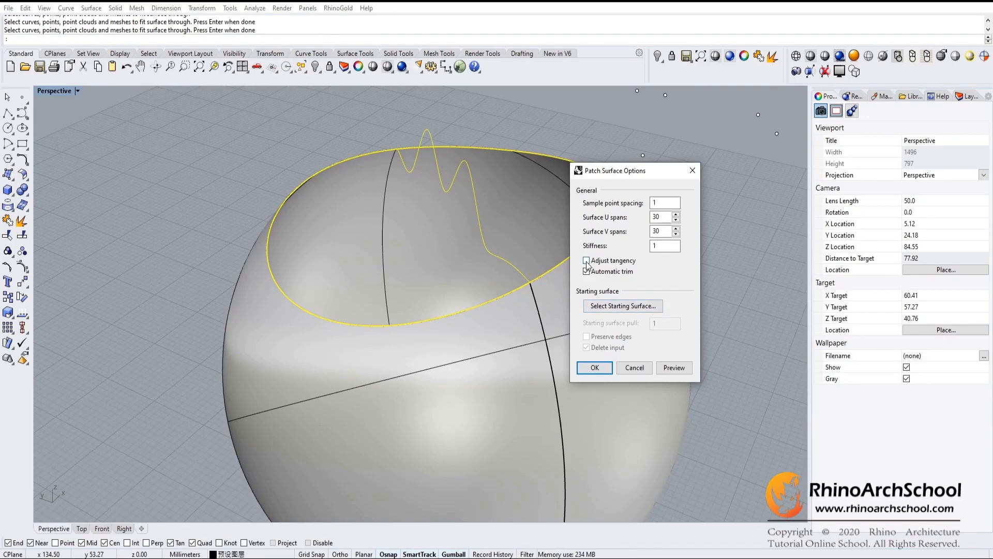
{"action": "left_click", "coordinate": [595, 367]}
- Examine the transition between the tangency-adjusted patch and the sphere along their shared edge
{"action": "right_click_drag", "start_coordinate": [496, 313], "coordinate": [398, 295]}
{"action": "scroll", "coordinate": [379, 318], "scroll_direction": "up", "scroll_amount": 5}
{"action": "scroll", "coordinate": [448, 336], "scroll_direction": "up", "scroll_amount": 5}
{"action": "right_click_drag", "start_coordinate": [449, 339], "coordinate": [407, 320]}
{"action": "right_click_drag", "start_coordinate": [382, 368], "coordinate": [564, 362]}
{"action": "right_click_drag", "start_coordinate": [471, 179], "coordinate": [453, 330], "text": "shift"}
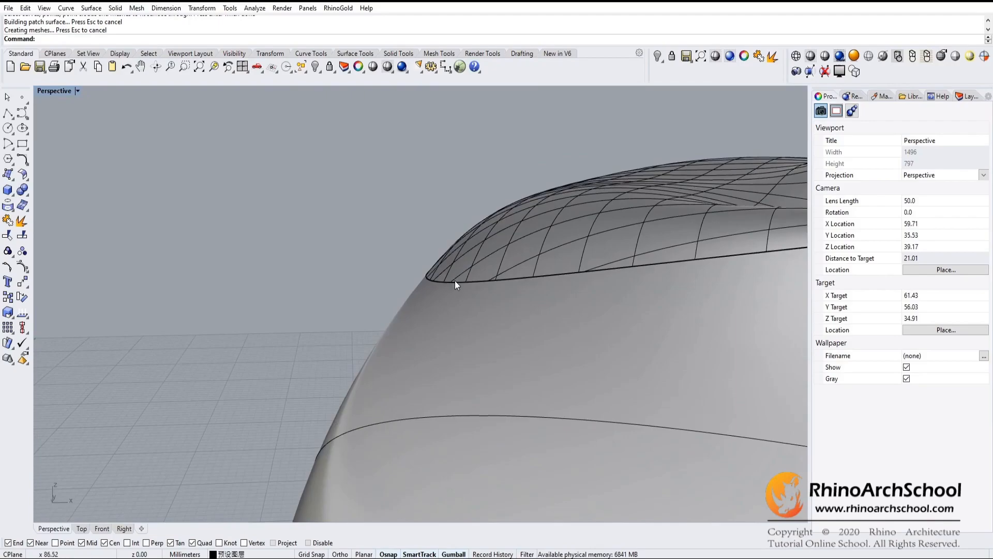
{"action": "right_click_drag", "start_coordinate": [465, 290], "coordinate": [531, 310]}
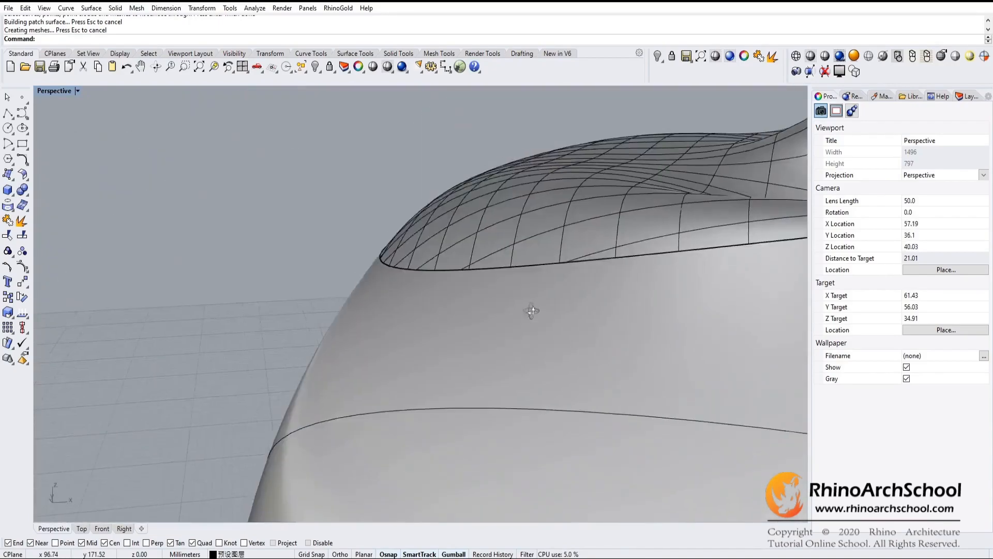
{"action": "scroll", "coordinate": [531, 310], "scroll_direction": "down", "scroll_amount": 15}
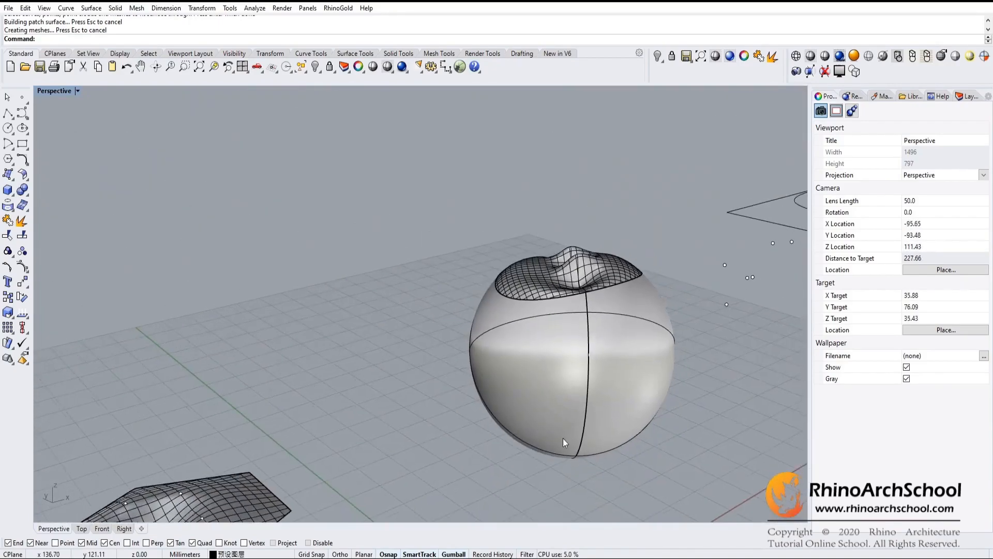
- Examine the scattered points between the sphere and the contour curves, including their differing heights
{"action": "right_click_drag", "start_coordinate": [562, 438], "coordinate": [445, 355], "text": "shift"}
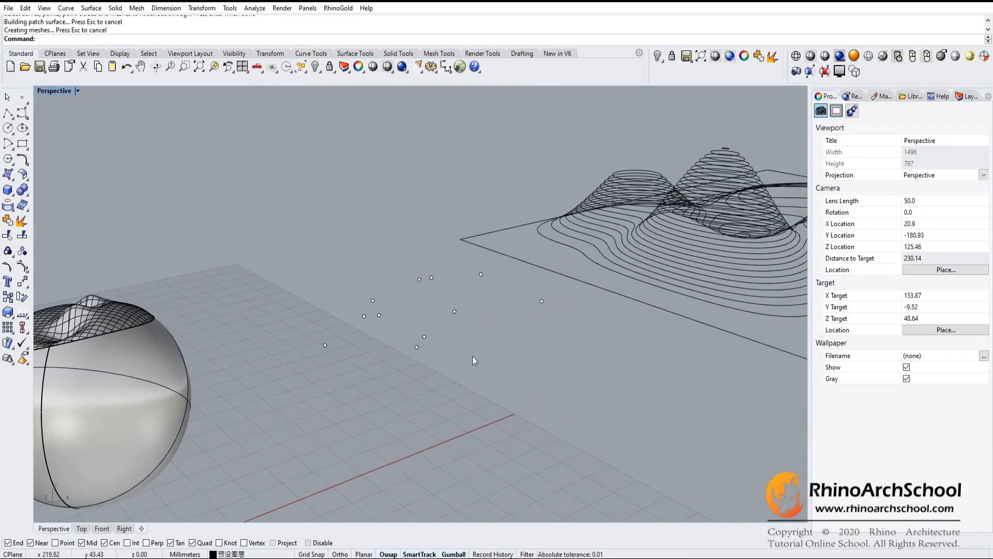
{"action": "scroll", "coordinate": [485, 352], "scroll_direction": "up", "scroll_amount": 4}
{"action": "right_click_drag", "start_coordinate": [517, 398], "coordinate": [531, 397]}
{"action": "right_click_drag", "start_coordinate": [509, 353], "coordinate": [496, 251]}
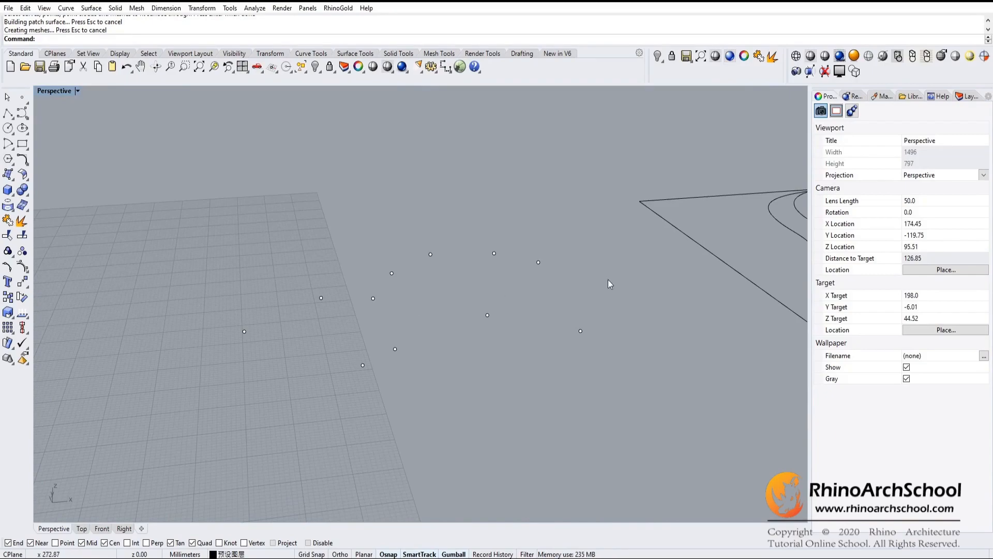
{"action": "right_click_drag", "start_coordinate": [445, 382], "coordinate": [386, 305], "text": "shift"}
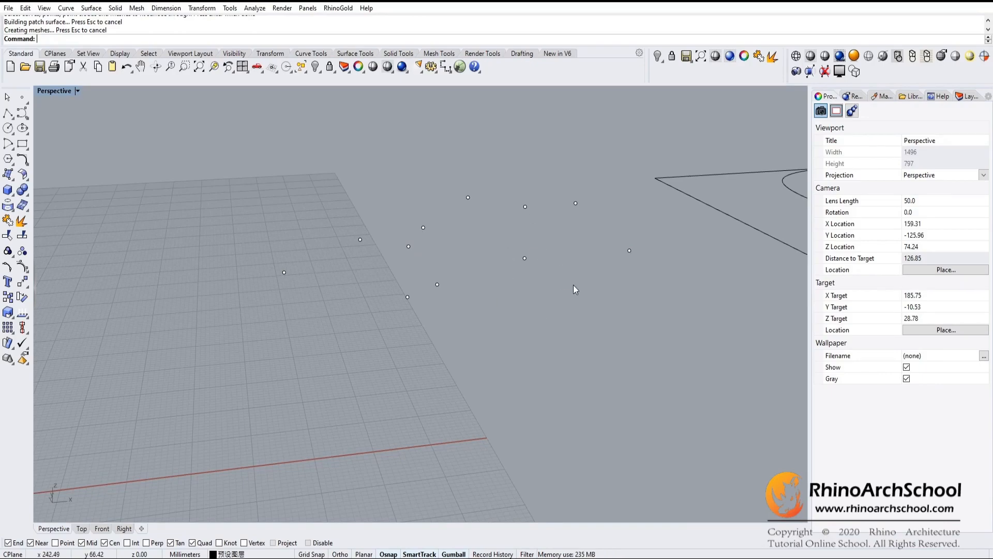
{"action": "right_click_drag", "start_coordinate": [581, 289], "coordinate": [455, 367]}
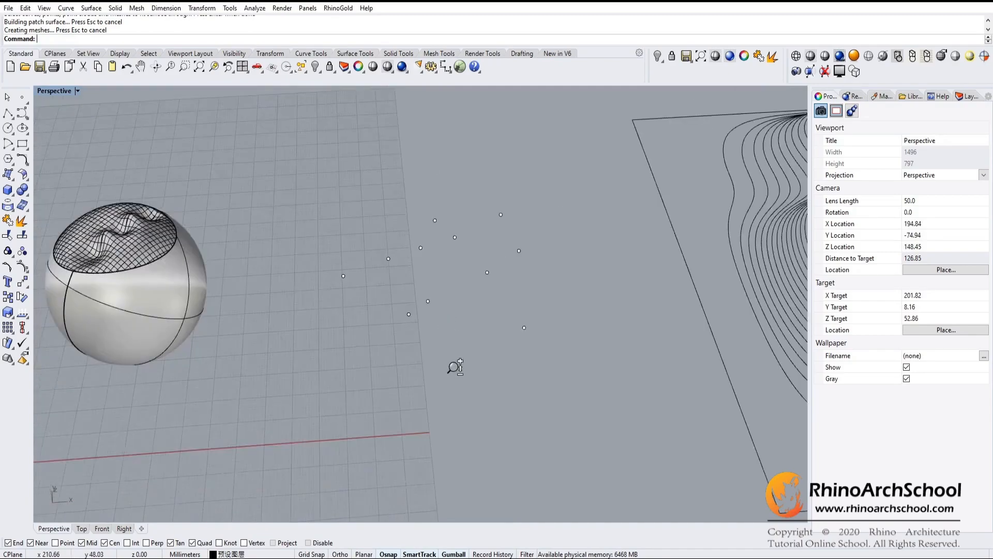
{"action": "scroll", "coordinate": [454, 367], "scroll_direction": "down", "scroll_amount": 1}
- Draw a rectangular plane that surrounds all the scattered points between the sphere and the contour curves
{"action": "left_click", "coordinate": [9, 189]}
{"action": "left_click", "coordinate": [22, 144]}
{"action": "left_click", "coordinate": [11, 177]}
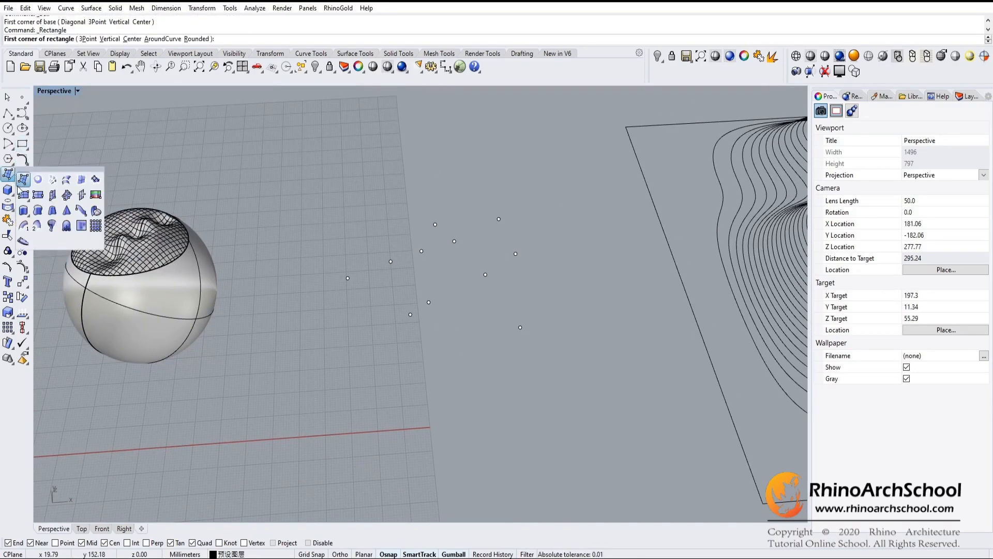
{"action": "left_click", "coordinate": [24, 195]}
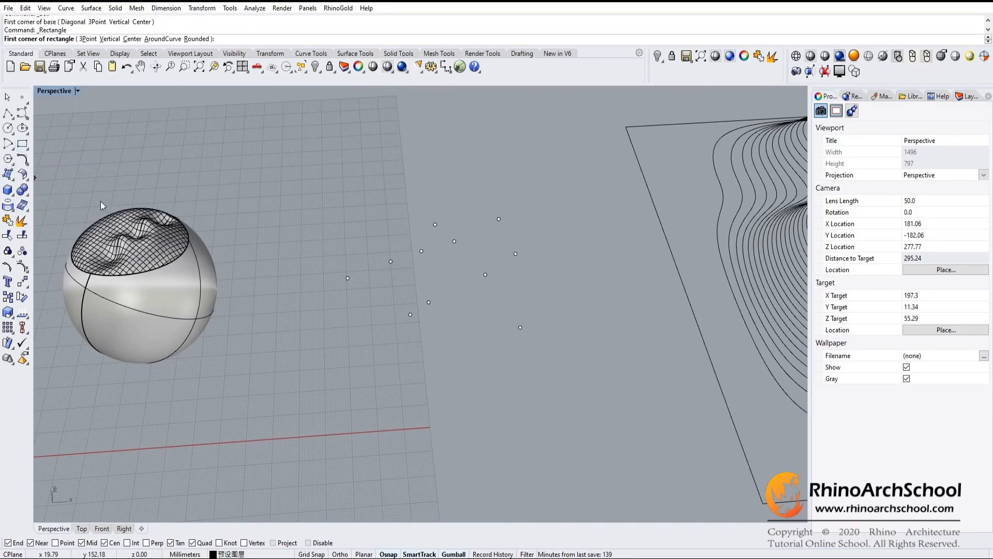
{"action": "left_click", "coordinate": [313, 215]}
{"action": "left_click", "coordinate": [626, 369]}
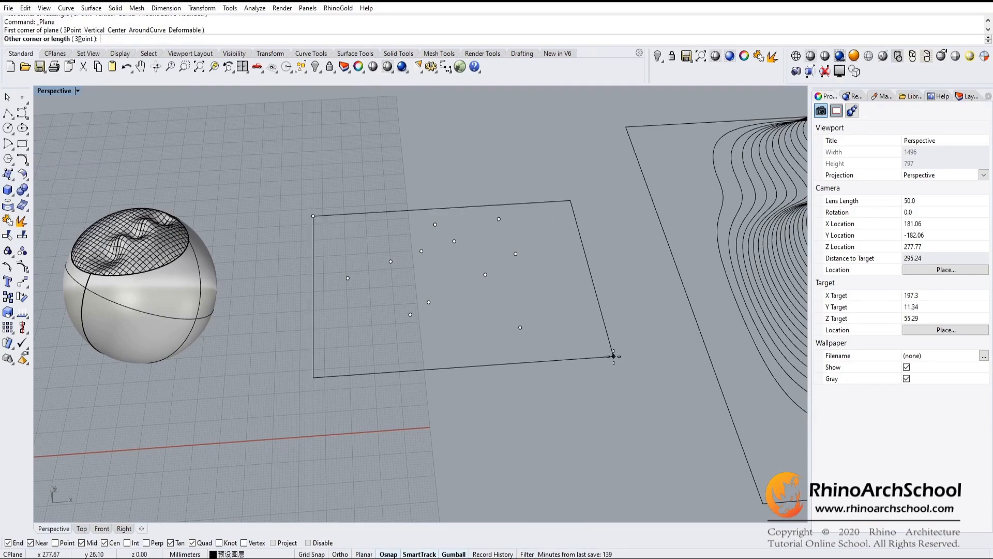
{"action": "mouse_move", "coordinate": [566, 421]}
{"action": "right_mouse_down"}
{"action": "mouse_move", "coordinate": [517, 370]}
{"action": "mouse_move", "coordinate": [519, 436]}
{"action": "mouse_move", "coordinate": [496, 359]}
{"action": "mouse_move", "coordinate": [455, 388]}
{"action": "right_mouse_up"}
{"action": "scroll", "coordinate": [448, 348], "scroll_direction": "up", "scroll_amount": 5}
{"action": "right_click_drag", "start_coordinate": [526, 402], "coordinate": [485, 336], "text": "shift"}
{"action": "right_click_drag", "start_coordinate": [528, 362], "coordinate": [477, 381]}
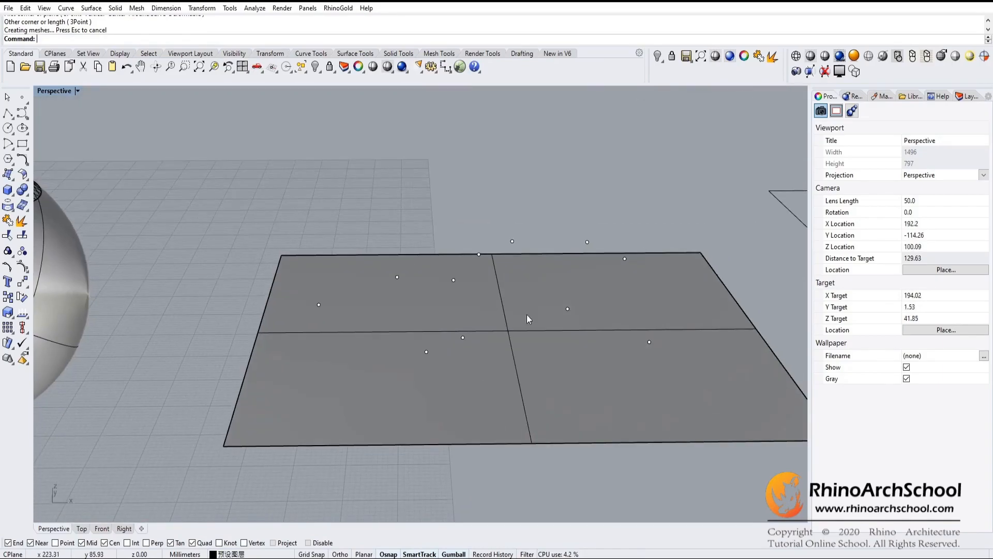
{"action": "scroll", "coordinate": [535, 398], "scroll_direction": "up", "scroll_amount": 2}
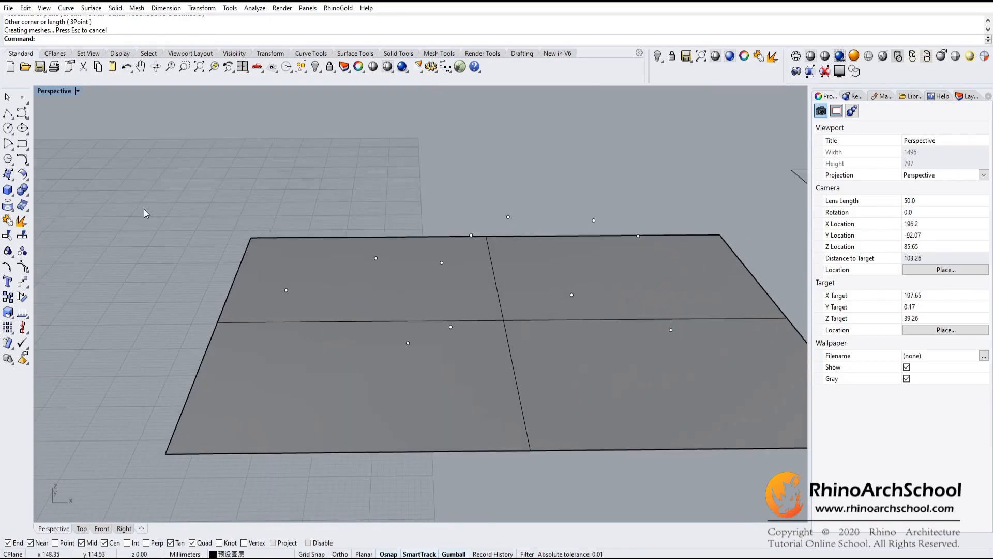
- Patch the scattered points and plane, using the plane as starting surface, with 30 U and V spans, adjusted tangency and automatic trim
{"action": "left_click", "coordinate": [13, 180]}
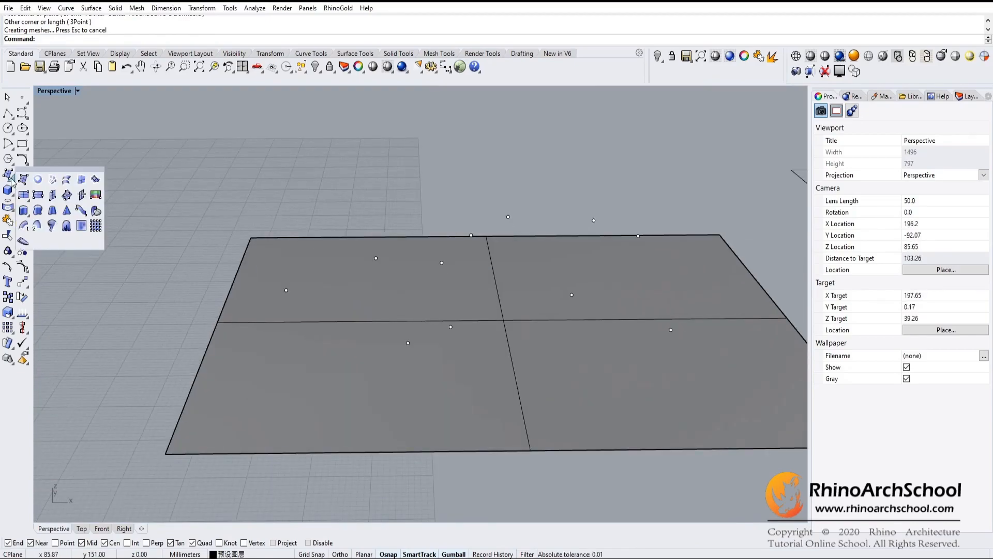
{"action": "left_click", "coordinate": [95, 181]}
{"action": "scroll", "coordinate": [482, 356], "scroll_direction": "down", "scroll_amount": 5}
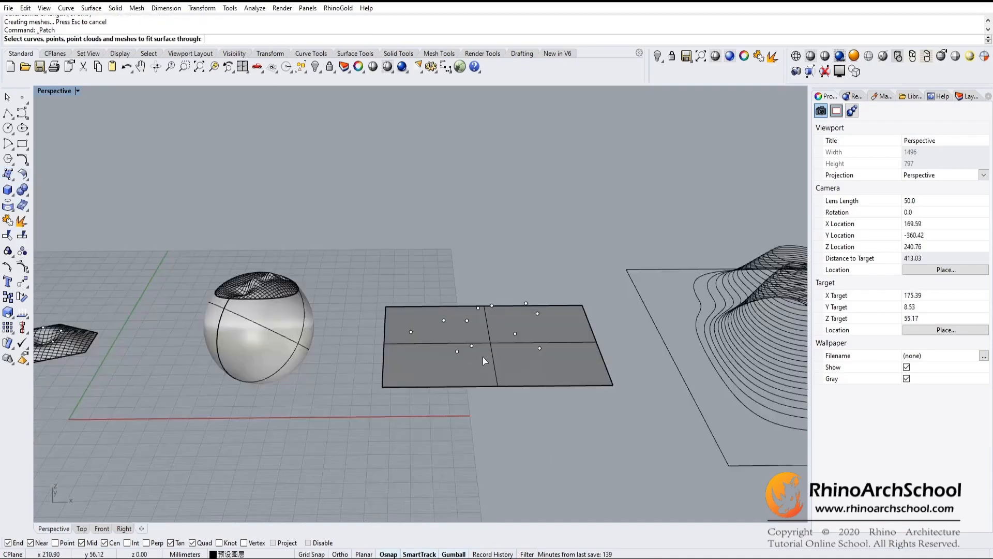
{"action": "left_click_drag", "start_coordinate": [367, 464], "coordinate": [368, 465]}
{"action": "scroll", "coordinate": [473, 411], "scroll_direction": "up", "scroll_amount": 5}
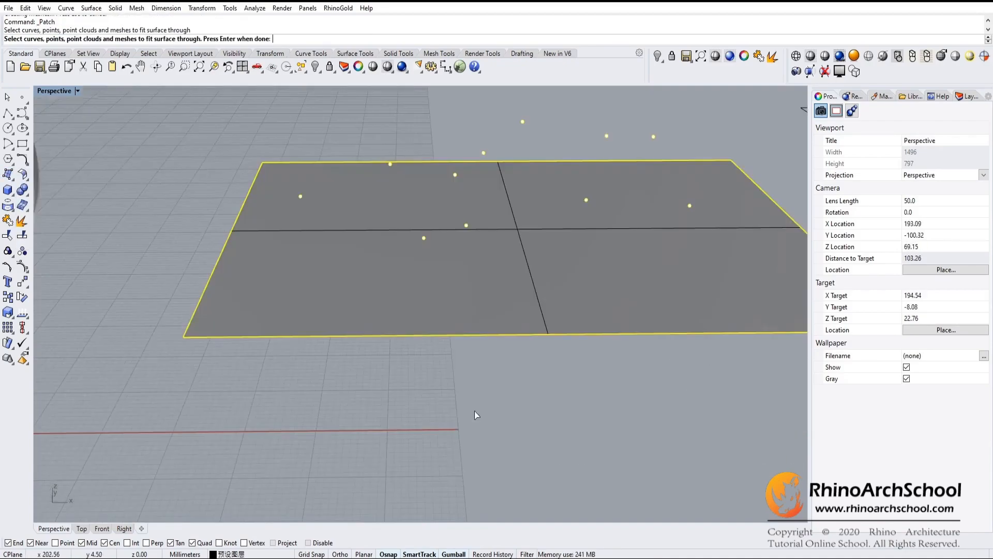
{"action": "key", "text": "Return"}
{"action": "left_click_drag", "start_coordinate": [624, 167], "coordinate": [656, 159]}
{"action": "left_click", "coordinate": [662, 302]}
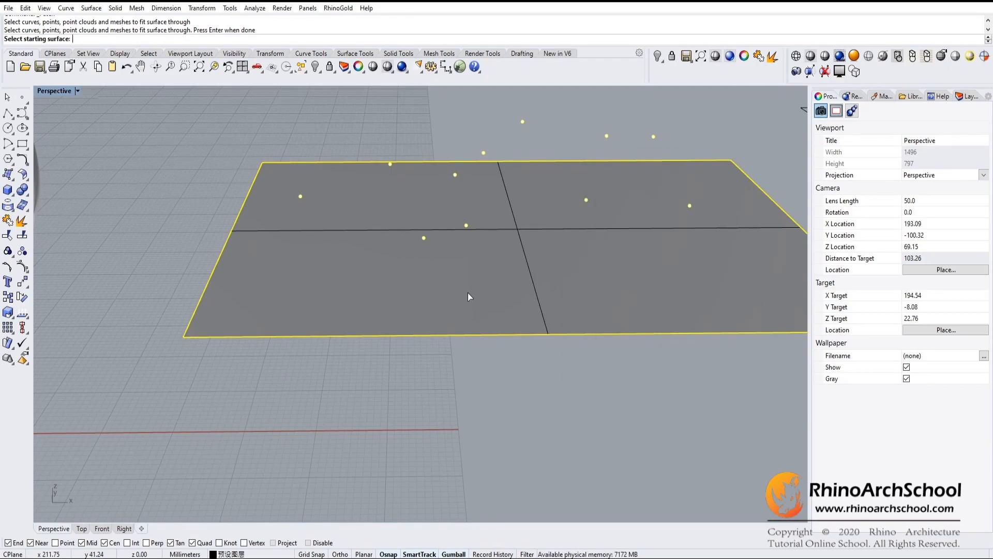
{"action": "left_click", "coordinate": [422, 298]}
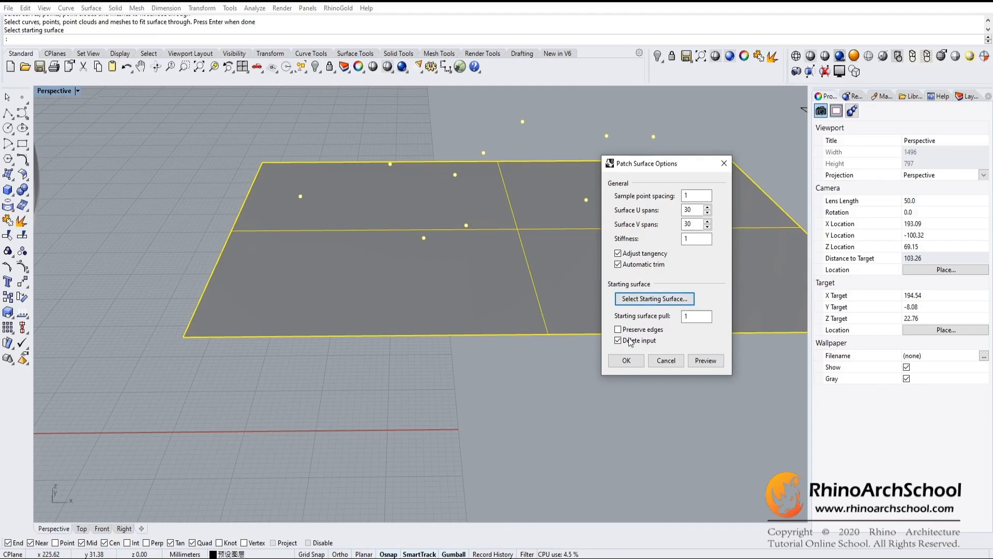
{"action": "left_click", "coordinate": [627, 361]}
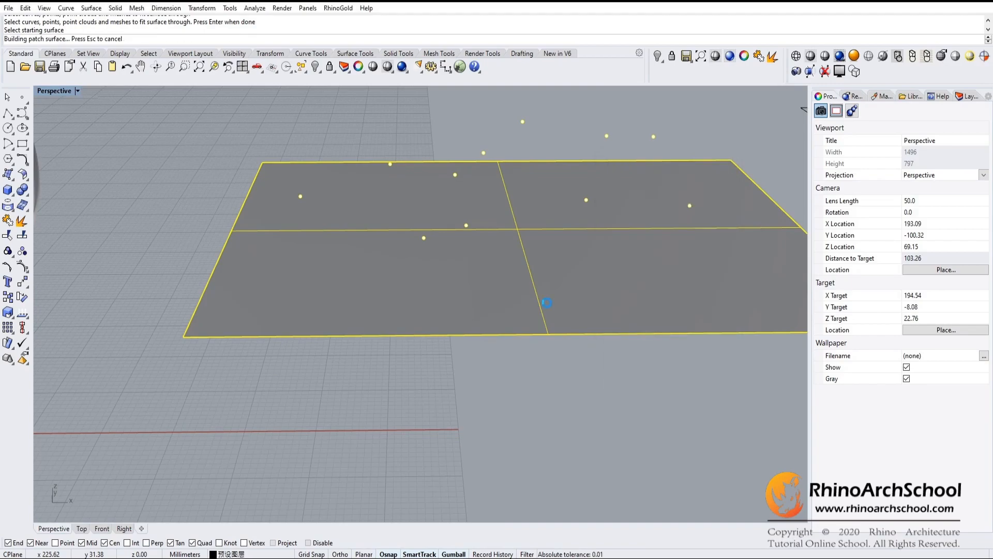
{"action": "mouse_move", "coordinate": [488, 377]}
{"action": "right_mouse_down"}
{"action": "mouse_move", "coordinate": [438, 406]}
{"action": "mouse_move", "coordinate": [497, 396]}
{"action": "mouse_move", "coordinate": [535, 405]}
{"action": "mouse_move", "coordinate": [591, 383]}
{"action": "mouse_move", "coordinate": [465, 390]}
{"action": "mouse_move", "coordinate": [595, 376]}
{"action": "mouse_move", "coordinate": [457, 386]}
{"action": "mouse_move", "coordinate": [538, 389]}
{"action": "mouse_move", "coordinate": [523, 408]}
{"action": "mouse_move", "coordinate": [476, 390]}
{"action": "right_mouse_up"}
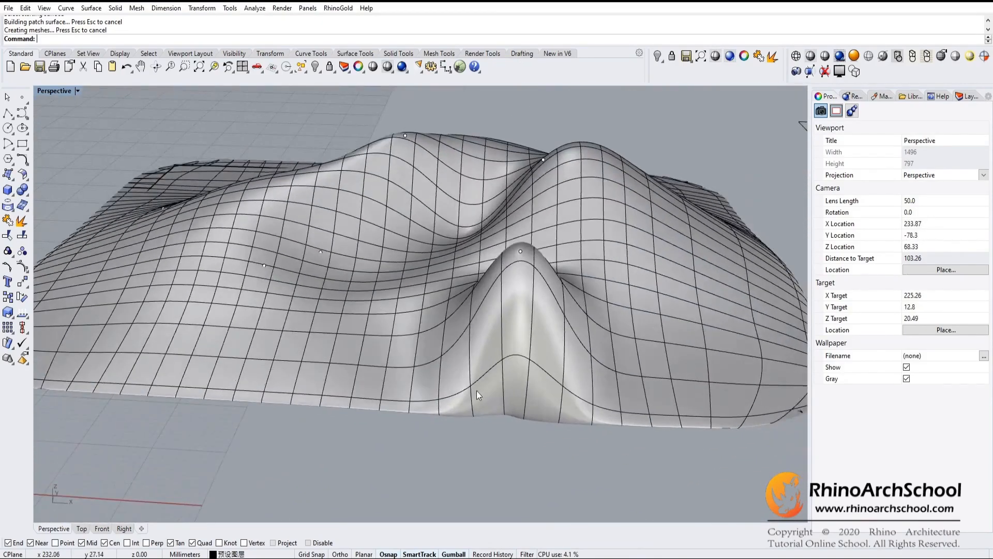
- Undo the patch built from the plane and scattered points and clear the selection
{"action": "key", "text": "ctrl+z"}
{"action": "right_click_drag", "start_coordinate": [409, 400], "coordinate": [456, 419]}
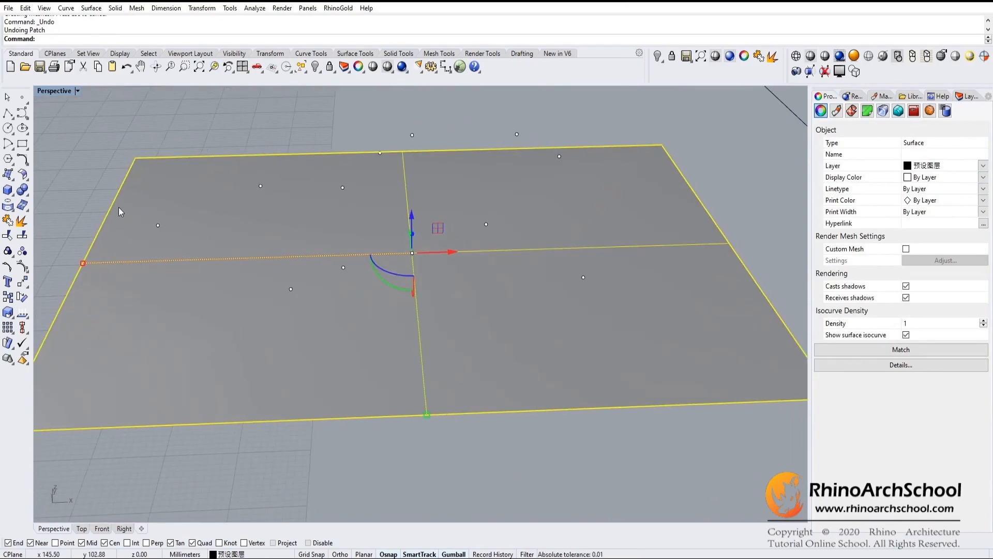
{"action": "left_click", "coordinate": [169, 122]}
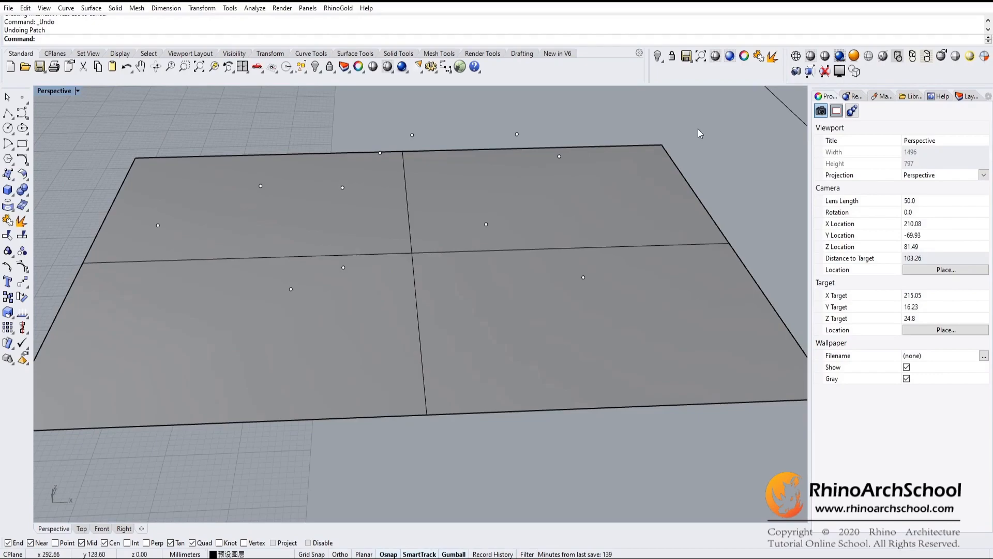
- Patch only the 11 scattered points with the plane as starting surface, 30 U and V spans, automatic trim and tangency adjustment off
{"action": "left_click_drag", "start_coordinate": [134, 112], "coordinate": [622, 319]}
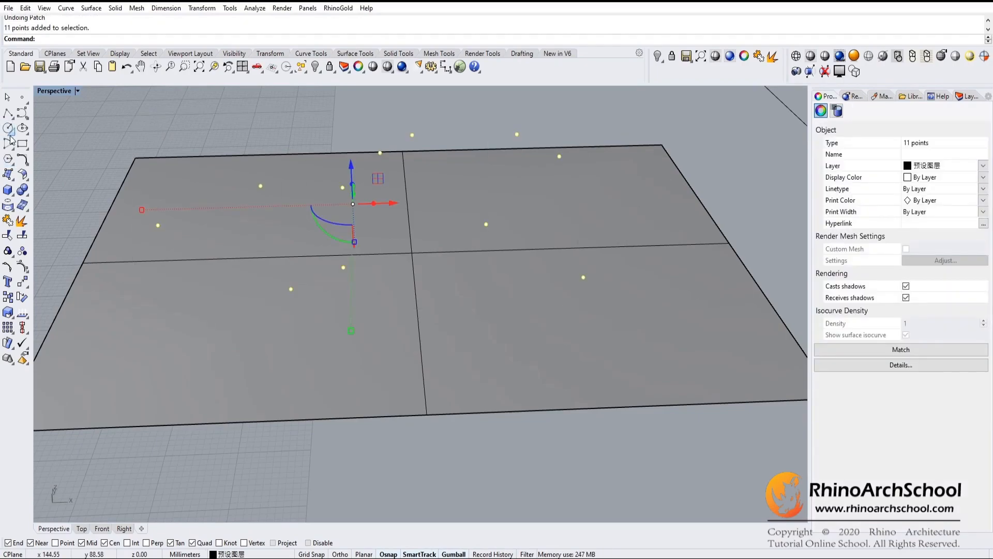
{"action": "left_click", "coordinate": [9, 175]}
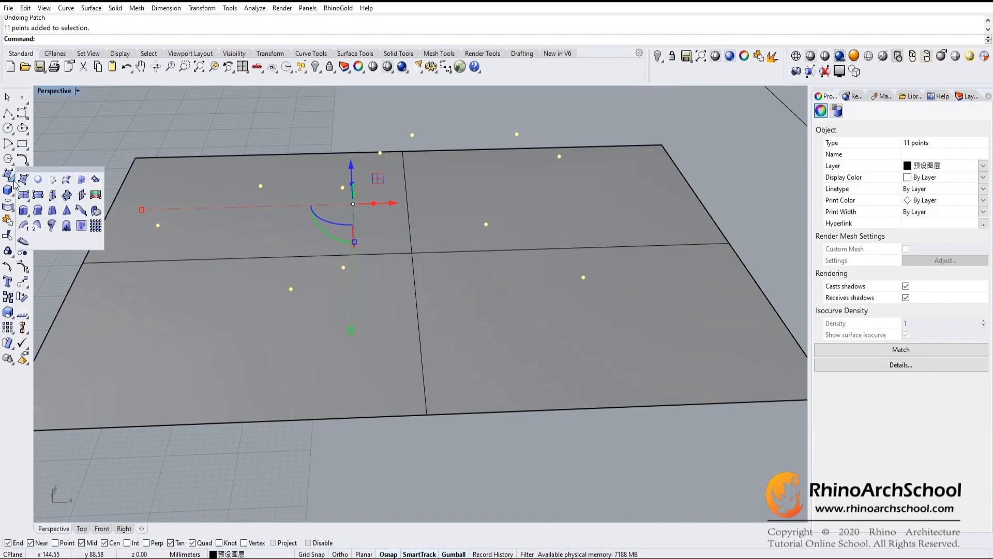
{"action": "left_click", "coordinate": [83, 194]}
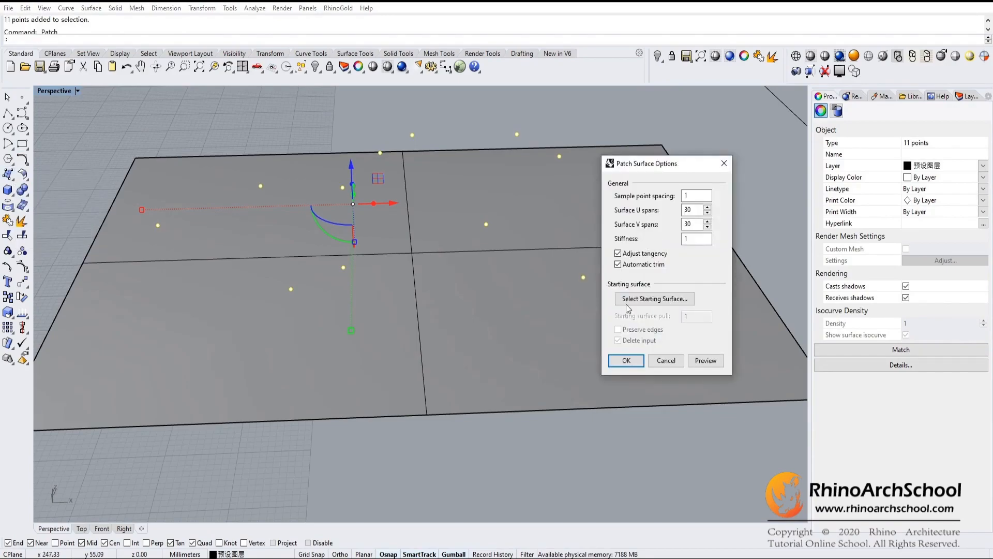
{"action": "left_click", "coordinate": [666, 297]}
{"action": "left_click", "coordinate": [453, 309]}
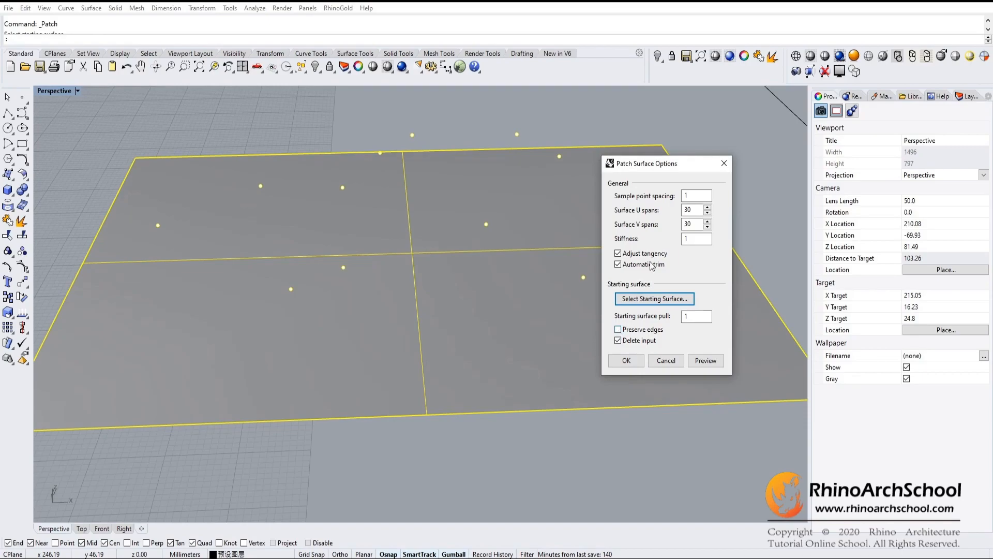
{"action": "left_click", "coordinate": [618, 253]}
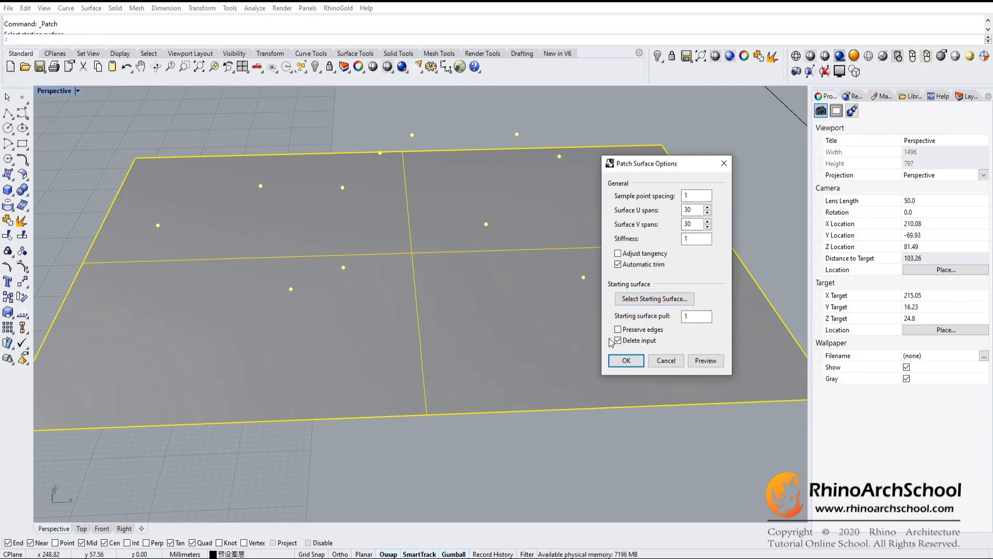
{"action": "left_click", "coordinate": [626, 362]}
{"action": "right_click_drag", "start_coordinate": [442, 338], "coordinate": [371, 417]}
{"action": "left_click", "coordinate": [420, 458]}
- Patch all the contour curves and their rectangular border with 30 U spans, 30 V spans, automatic trim and no tangency adjustment
{"action": "right_click_drag", "start_coordinate": [480, 443], "coordinate": [360, 464], "text": "shift"}
{"action": "right_click_drag", "start_coordinate": [430, 449], "coordinate": [558, 305]}
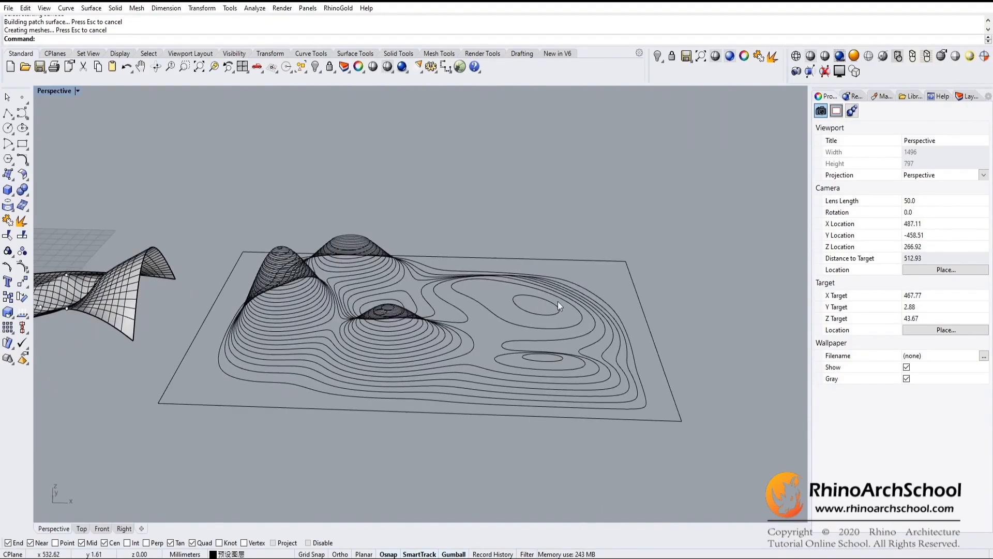
{"action": "left_click", "coordinate": [9, 180]}
{"action": "left_click", "coordinate": [98, 180]}
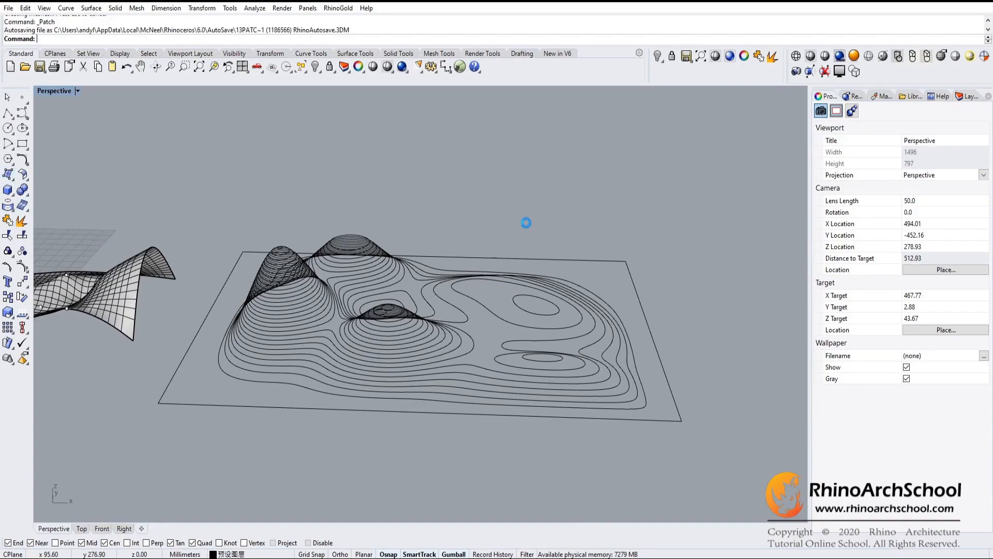
{"action": "left_click_drag", "start_coordinate": [680, 207], "coordinate": [195, 482]}
{"action": "key", "text": "Return"}
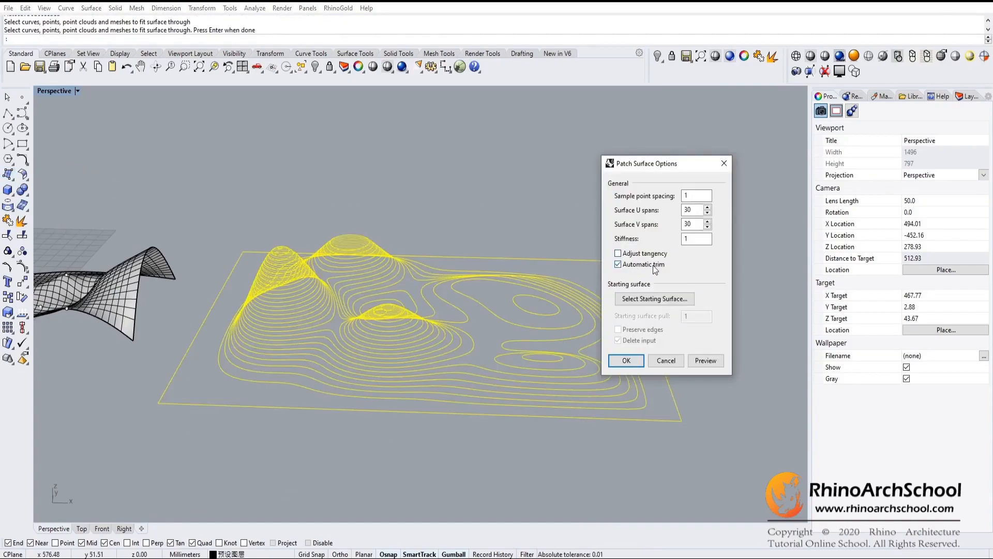
{"action": "left_click", "coordinate": [621, 361]}
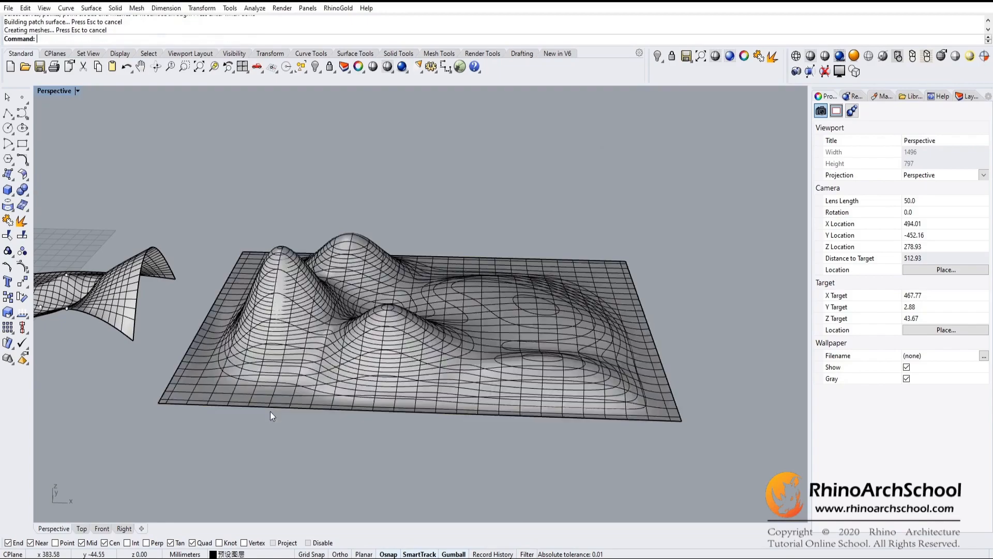
- Examine the smooth terrain patch up close and open the reference image of the brown contour terrain model
{"action": "right_click_drag", "start_coordinate": [268, 455], "coordinate": [410, 466]}
{"action": "scroll", "coordinate": [486, 385], "scroll_direction": "up", "scroll_amount": 4}
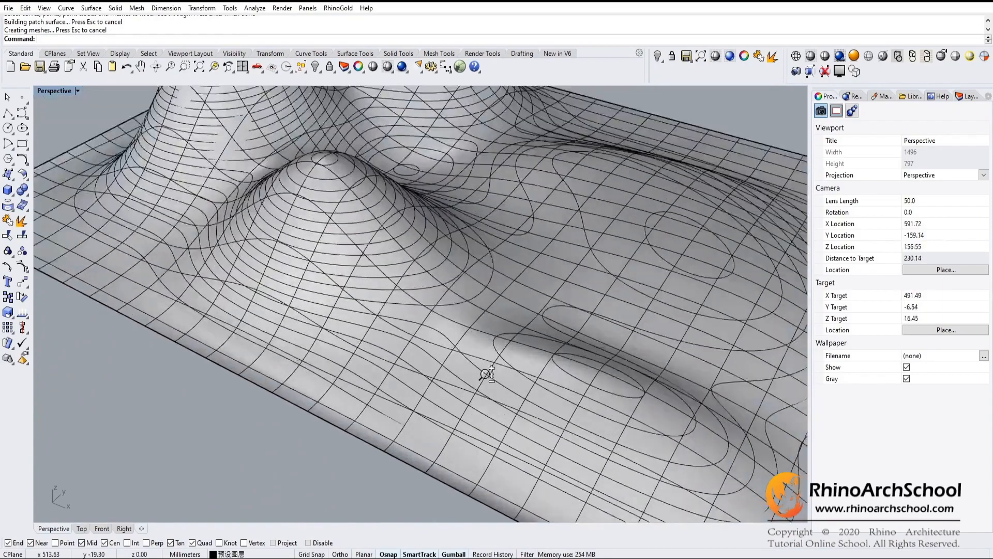
{"action": "right_click_drag", "start_coordinate": [491, 396], "coordinate": [378, 424]}
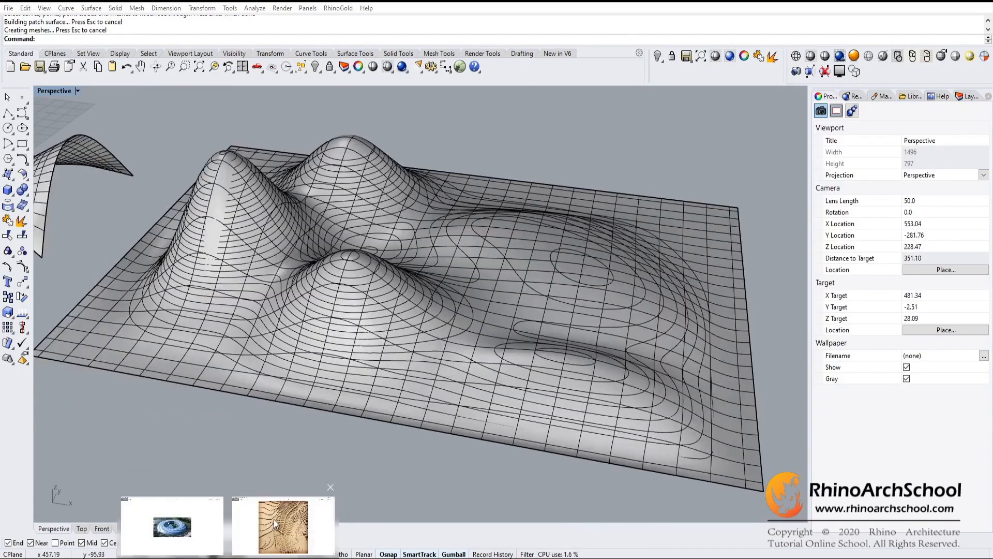
{"action": "left_click", "coordinate": [274, 519]}
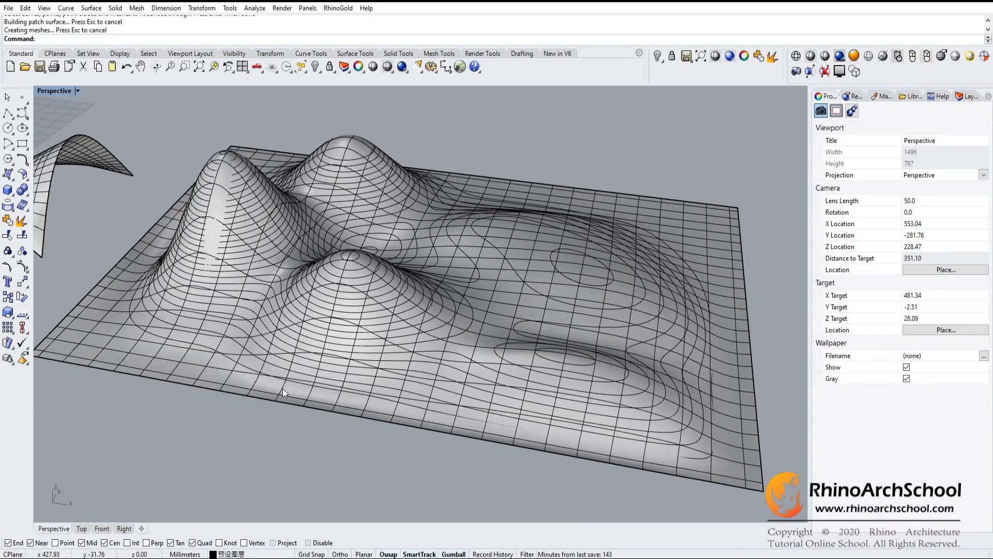
- Delete the patched terrain surface while keeping the contour curves
{"action": "right_click_drag", "start_coordinate": [321, 404], "coordinate": [414, 445], "text": "shift"}
{"action": "left_click", "coordinate": [735, 231]}
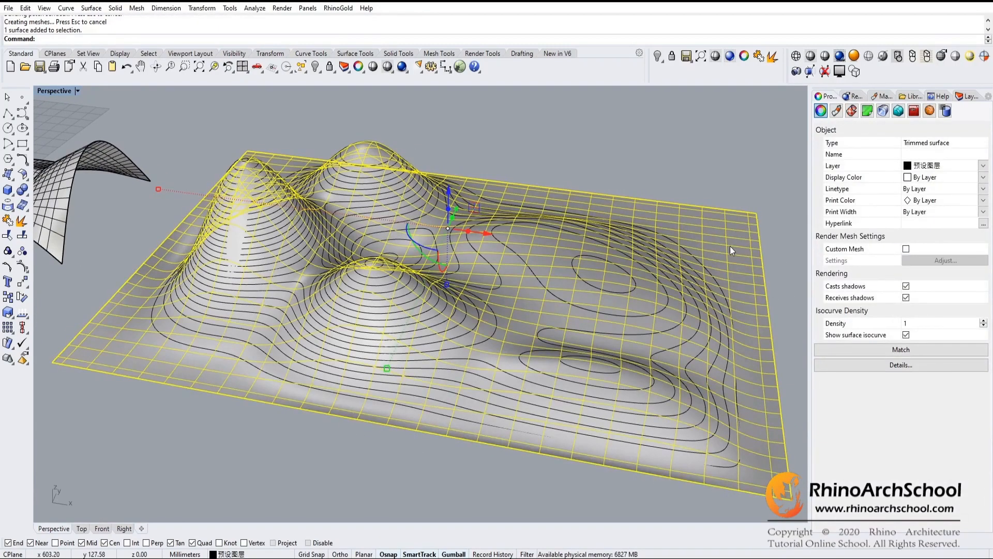
{"action": "key", "text": "Delete"}
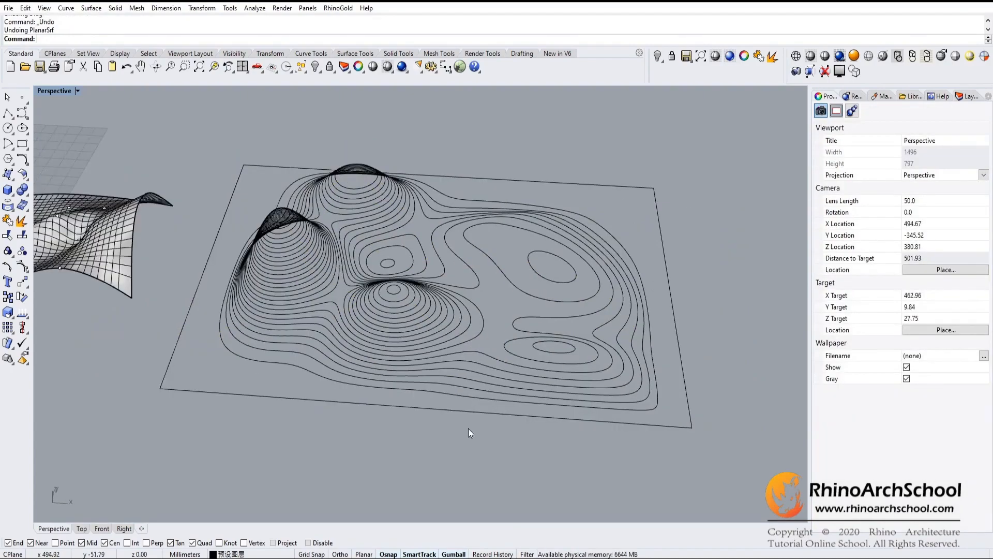
- Create planar surfaces from all 53 closed contour and border curves
{"action": "right_click_drag", "start_coordinate": [467, 428], "coordinate": [467, 440], "text": "shift"}
{"action": "left_click_drag", "start_coordinate": [690, 144], "coordinate": [196, 489]}
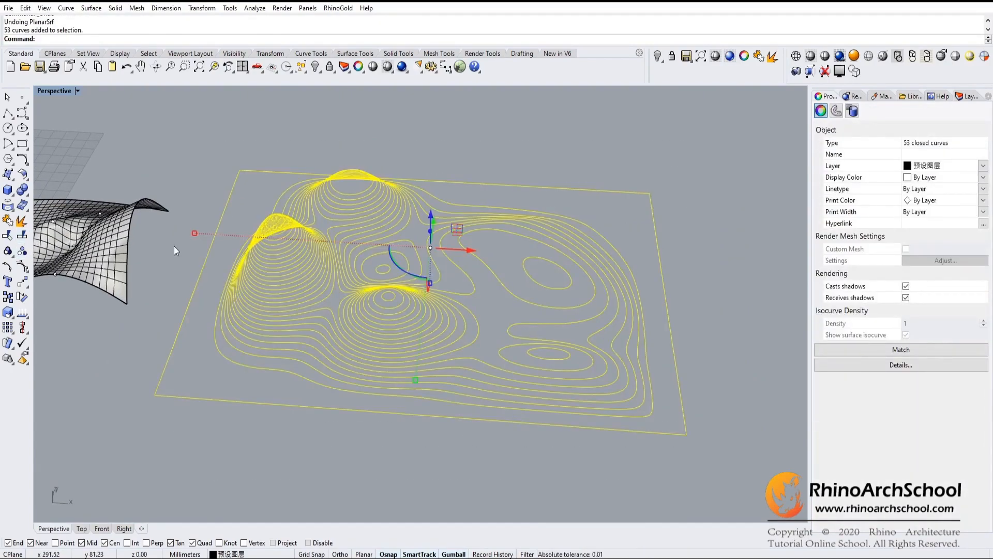
{"action": "left_click", "coordinate": [9, 174]}
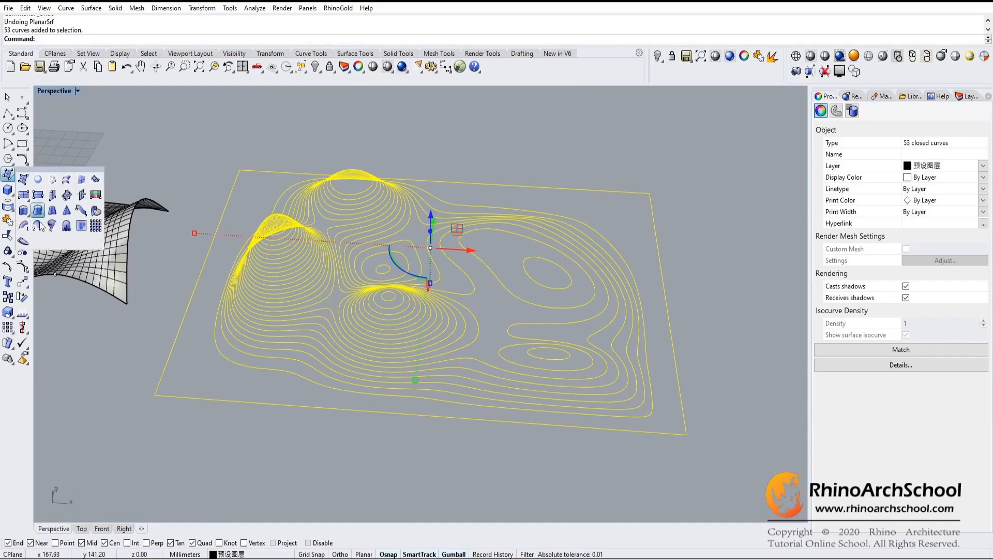
{"action": "left_click", "coordinate": [39, 184]}
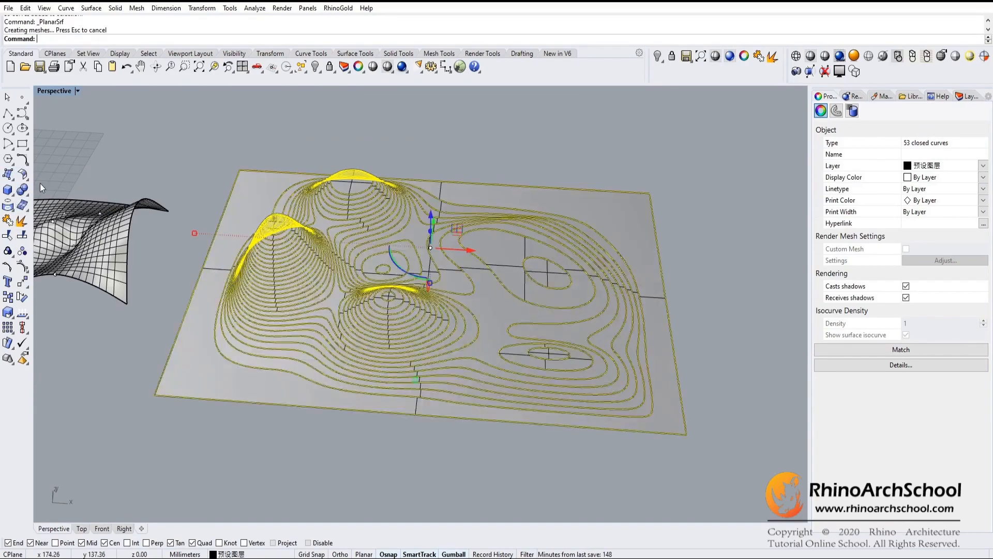
{"action": "right_click_drag", "start_coordinate": [314, 417], "coordinate": [325, 366]}
{"action": "scroll", "coordinate": [326, 383], "scroll_direction": "down", "scroll_amount": 3}
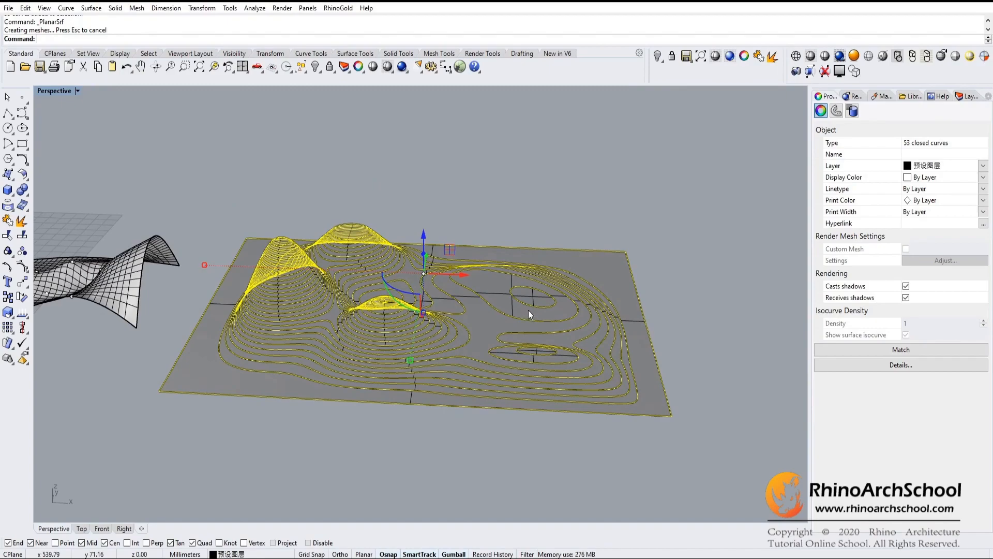
- Undo the last gumball transform and extrude the planar contour surfaces vertically into thin stepped terrain layers
{"action": "key", "text": "ctrl+z"}
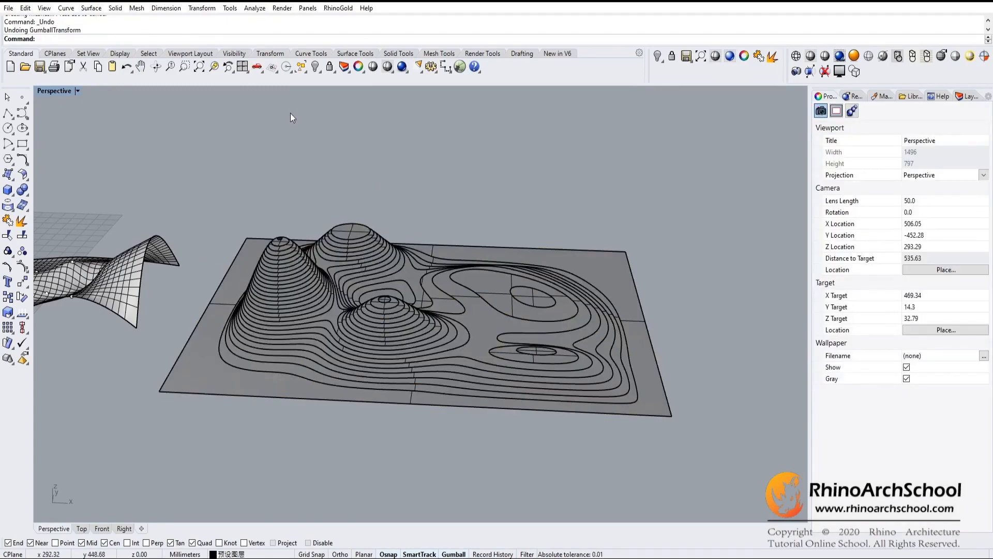
{"action": "left_click", "coordinate": [305, 71]}
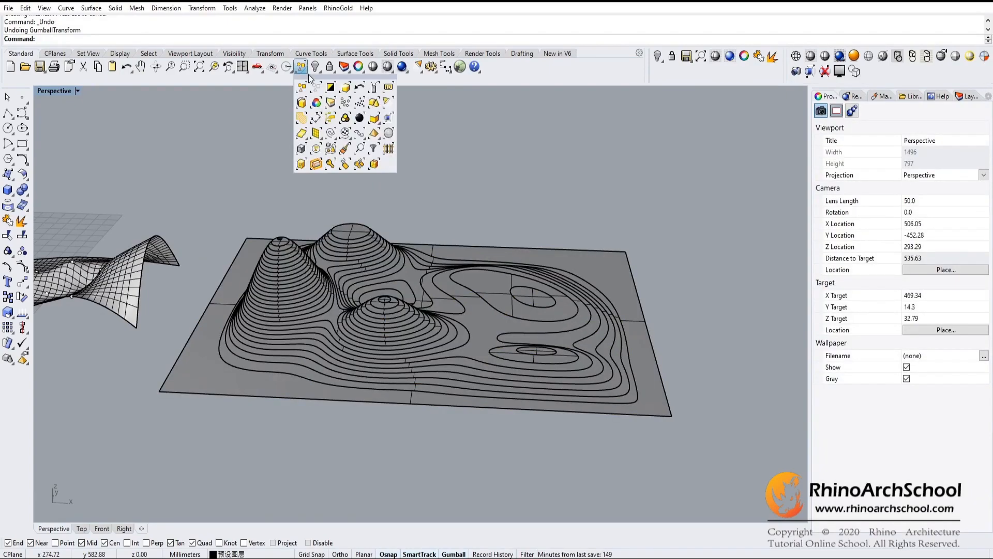
{"action": "left_click", "coordinate": [376, 122]}
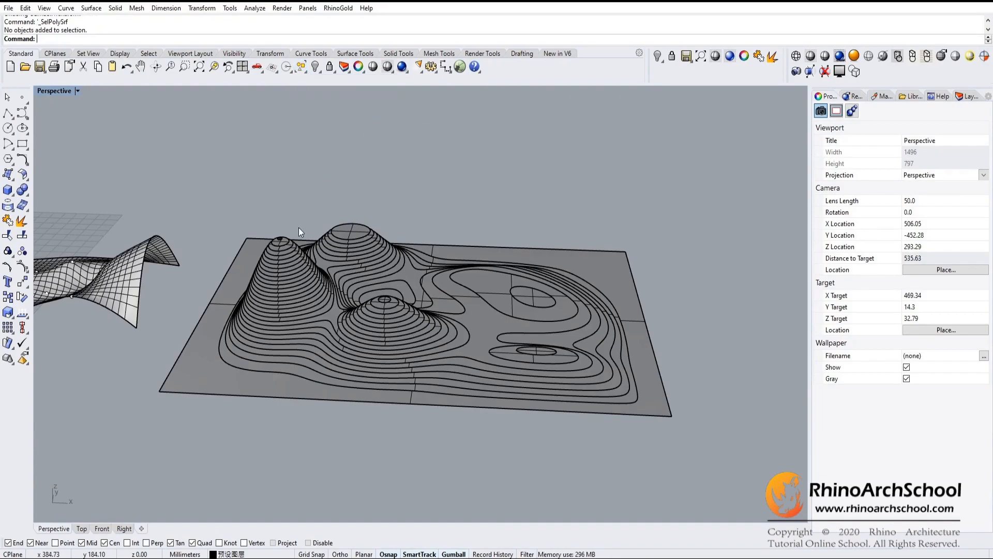
{"action": "left_click_drag", "start_coordinate": [657, 192], "coordinate": [201, 451]}
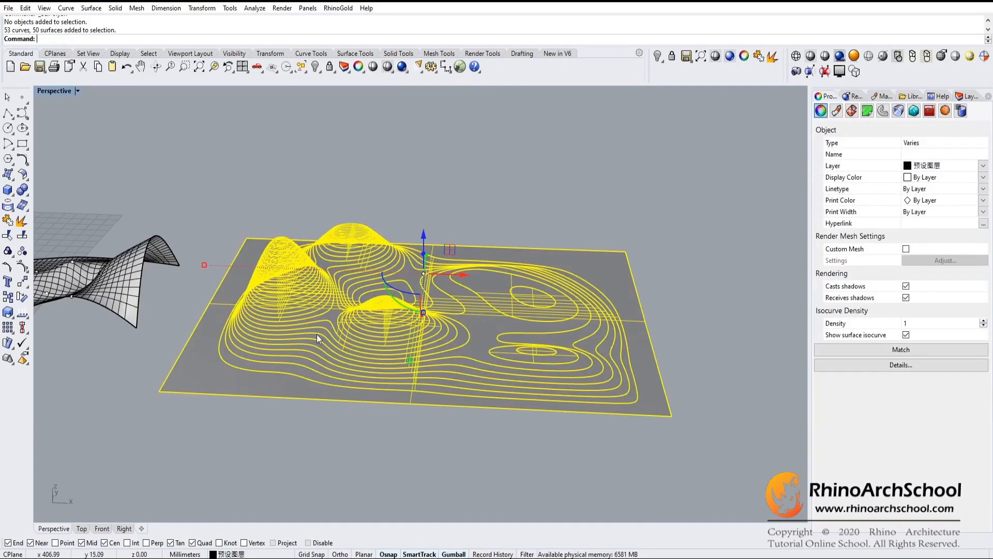
{"action": "left_click_drag", "start_coordinate": [424, 255], "coordinate": [427, 258]}
{"action": "left_click", "coordinate": [536, 196]}
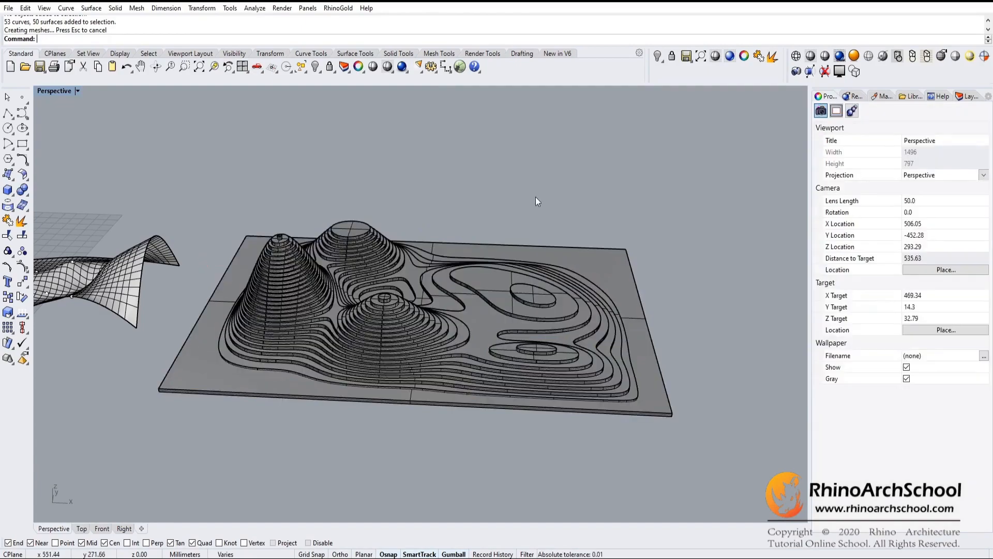
- Show the hidden blue and orange building blocks on the stepped terrain
{"action": "right_click_drag", "start_coordinate": [443, 439], "coordinate": [416, 444]}
{"action": "scroll", "coordinate": [426, 391], "scroll_direction": "up", "scroll_amount": 6}
{"action": "scroll", "coordinate": [416, 443], "scroll_direction": "down", "scroll_amount": 4}
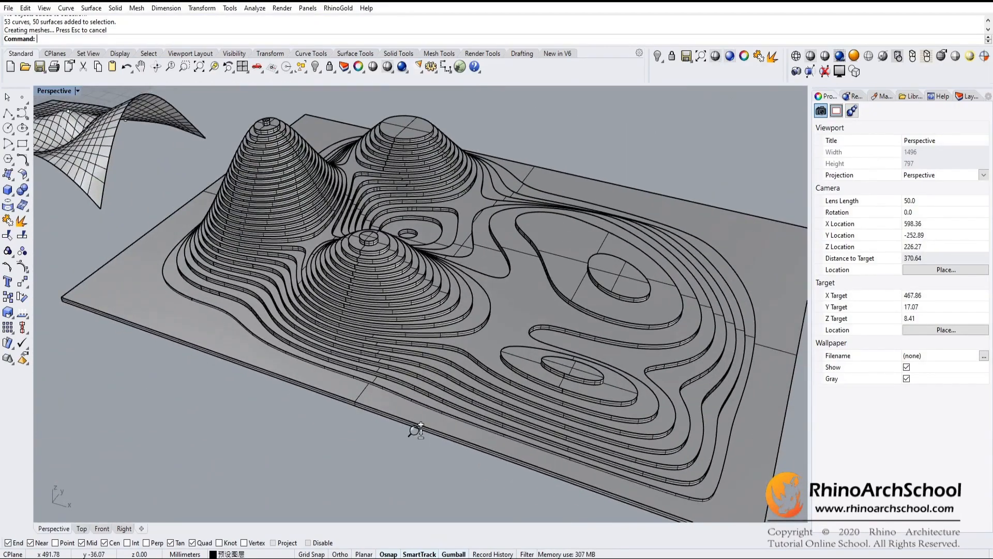
{"action": "right_click_drag", "start_coordinate": [416, 429], "coordinate": [370, 428], "text": "shift"}
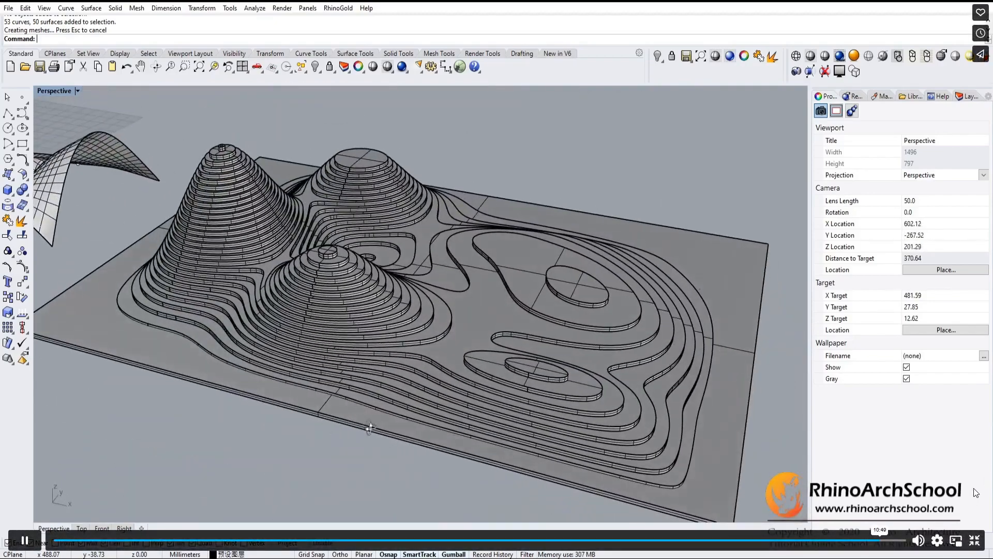
{"action": "left_click", "coordinate": [315, 67]}
{"action": "right_click_drag", "start_coordinate": [475, 238], "coordinate": [431, 234]}
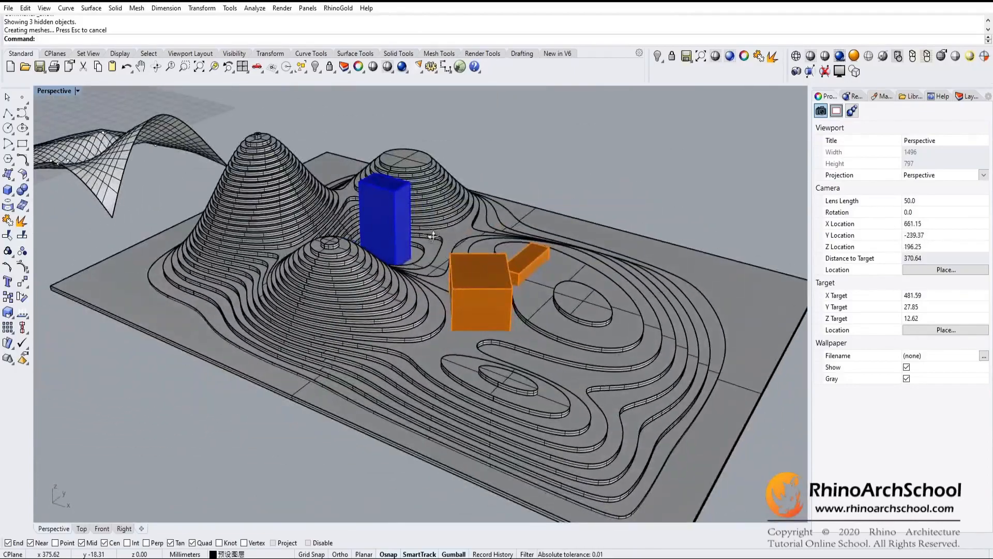